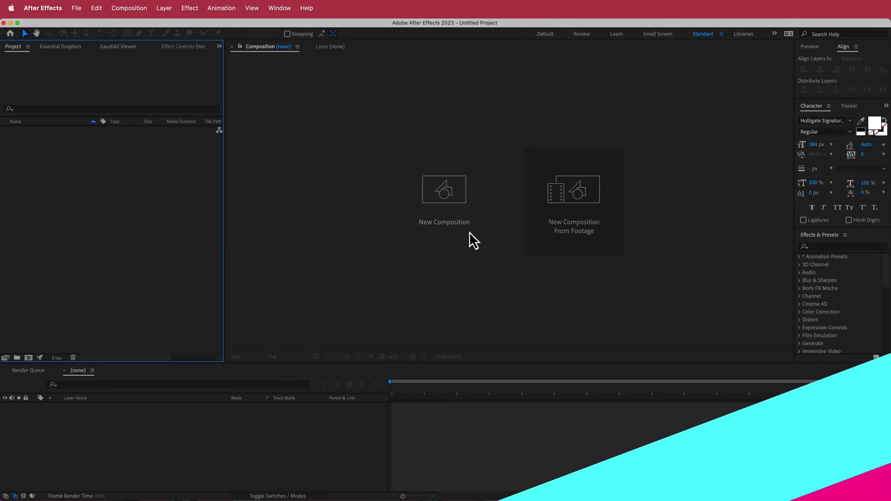
- Create a 15-second 1920 x 1080 composition at 30 fps and add a text layer reading "Create"
left_click(477, 237)
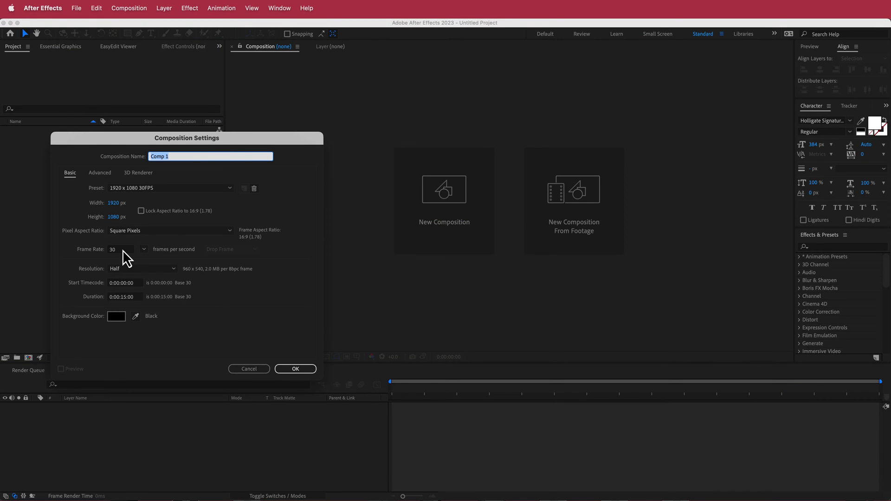
left_click(296, 369)
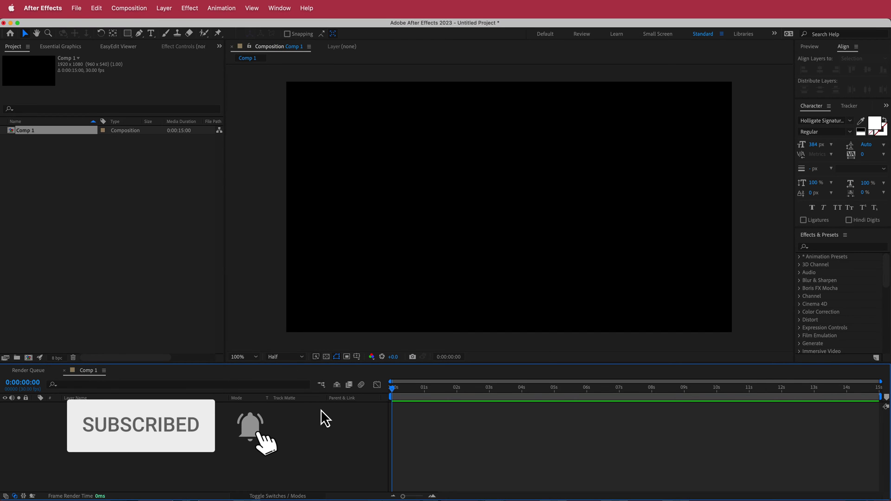
right_click(325, 418)
mouse_move(350, 419)
left_click(468, 434)
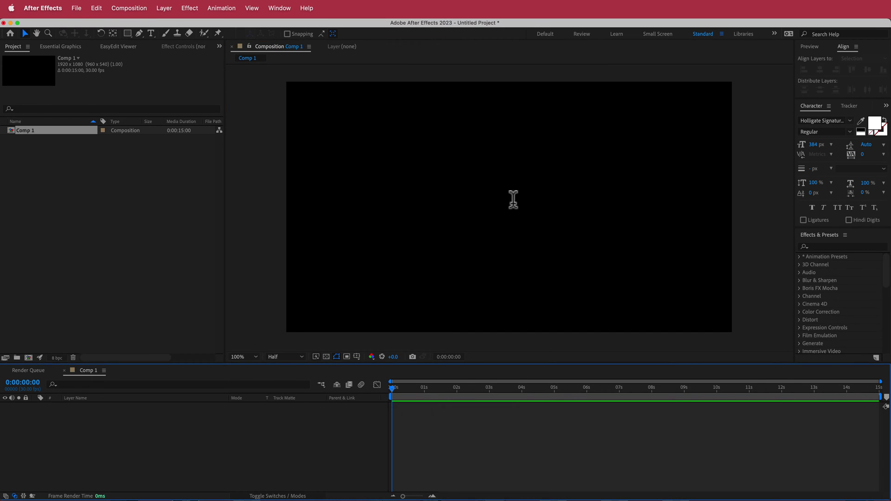
type("Crea")
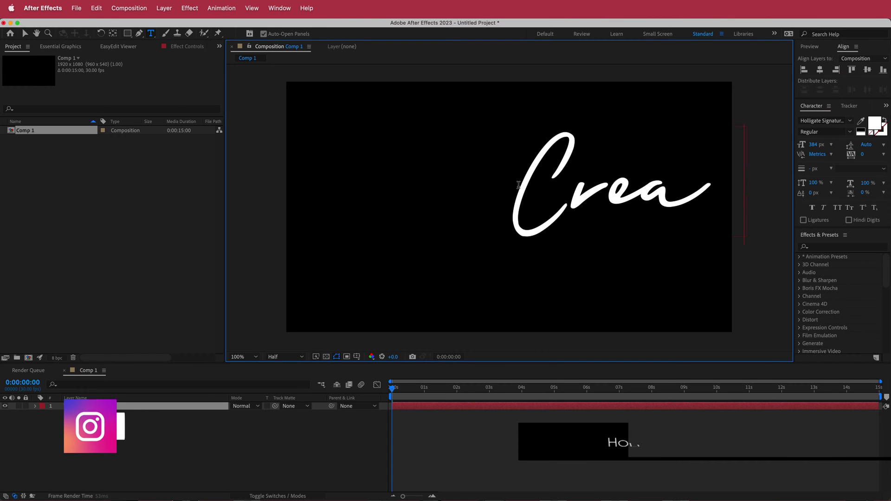
type("t")
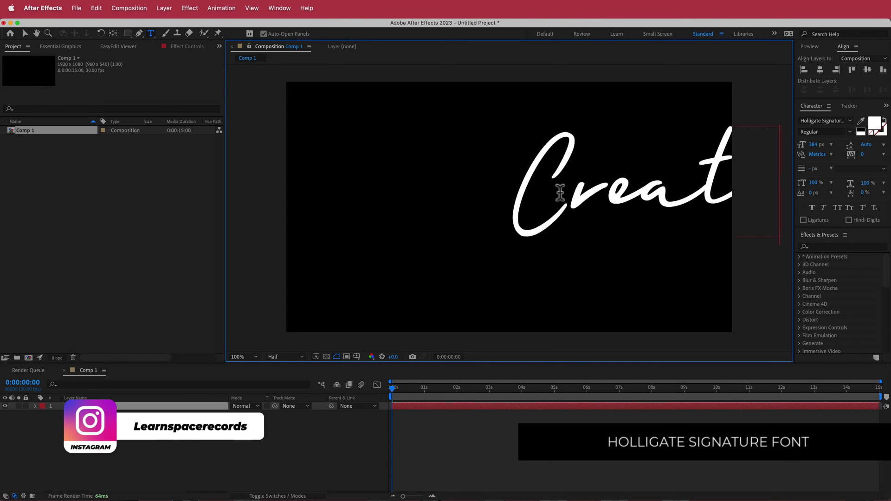
- Center the "Create" text horizontally and vertically in the composition
left_click(820, 70)
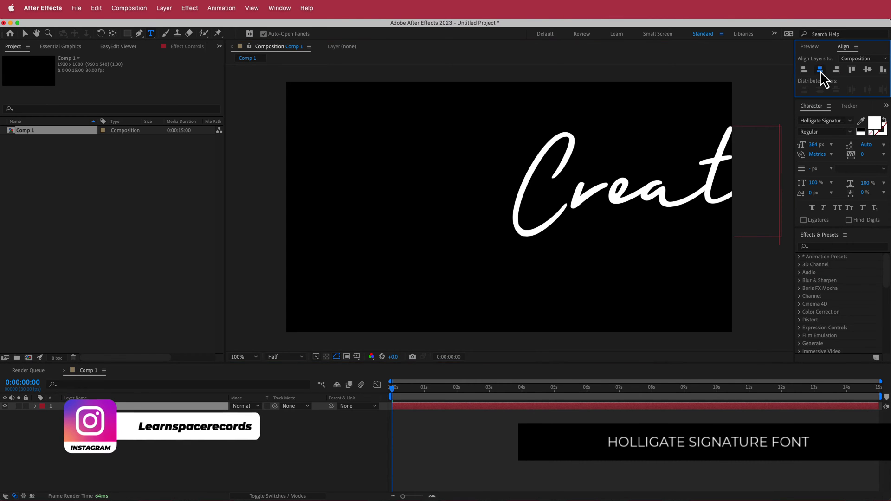
left_click(867, 71)
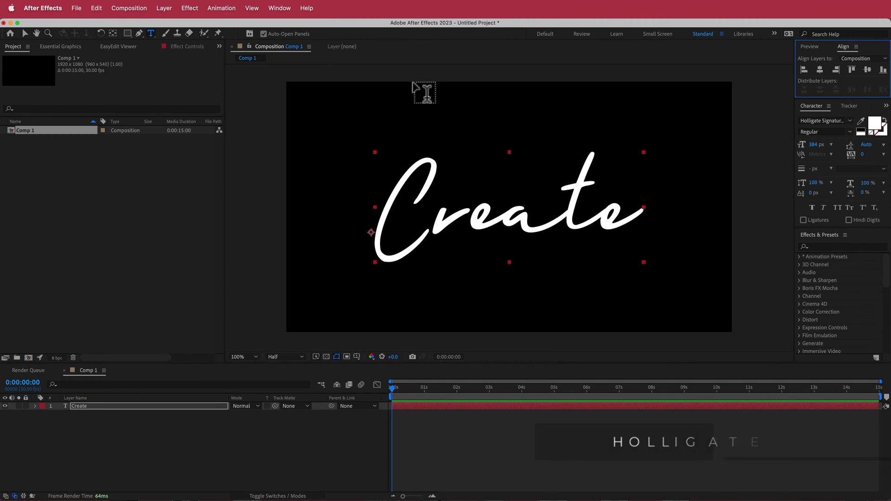
left_click(280, 9)
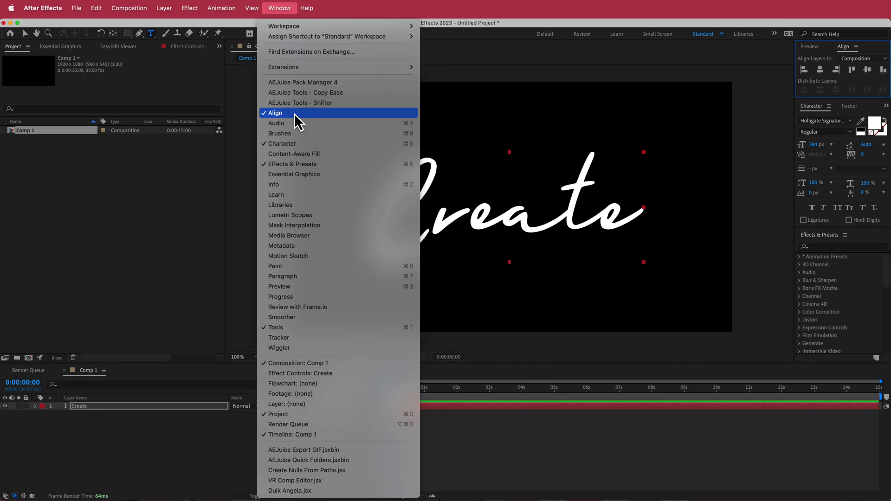
left_click(750, 194)
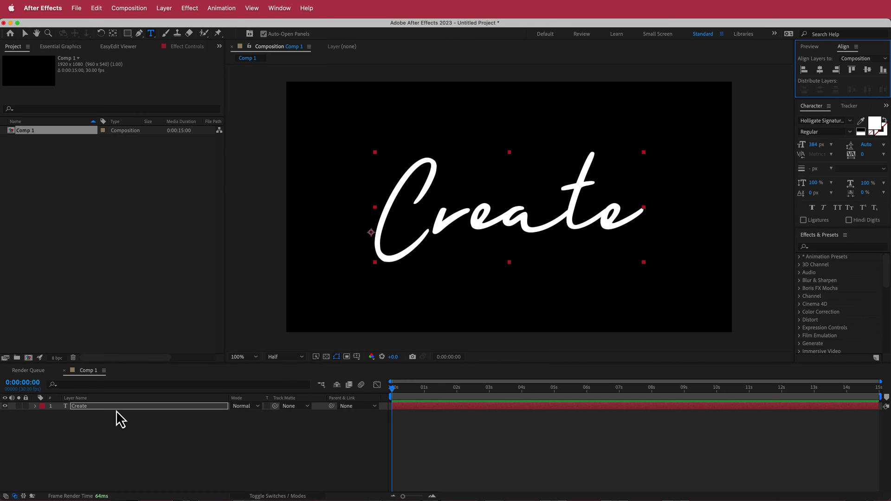
- Duplicate the "Create" text layer and rename the lower copy as TXT
key("super+d")
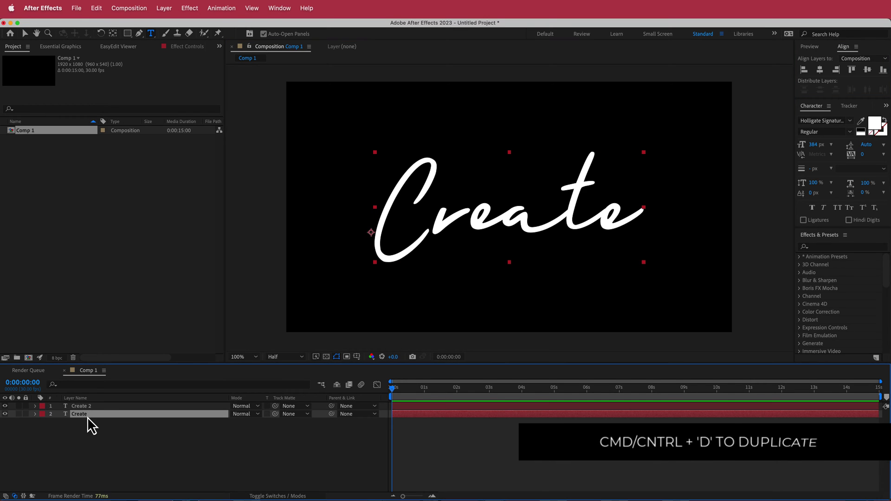
key("Return")
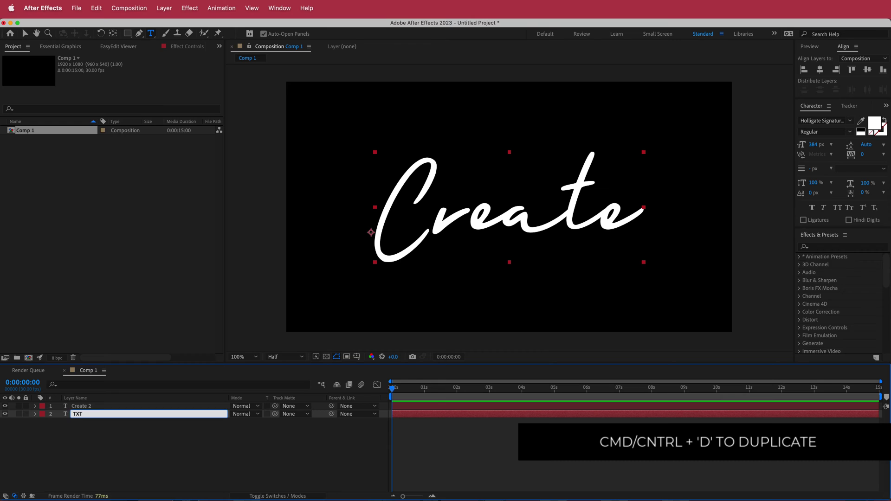
key("Return")
- Keyframe the TXT layer's opacity at 100% at 10 seconds and 0% at 7 seconds, and hide the Create 2 layer
left_click_drag(392, 393, 719, 394)
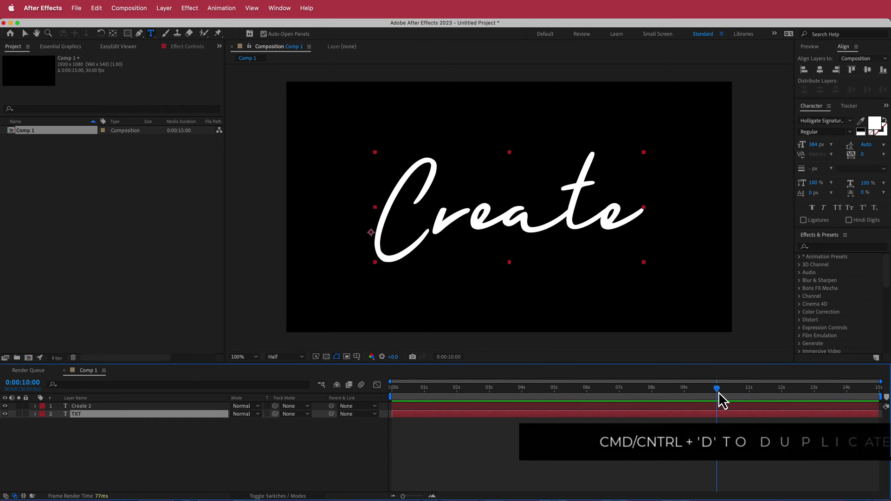
key("t")
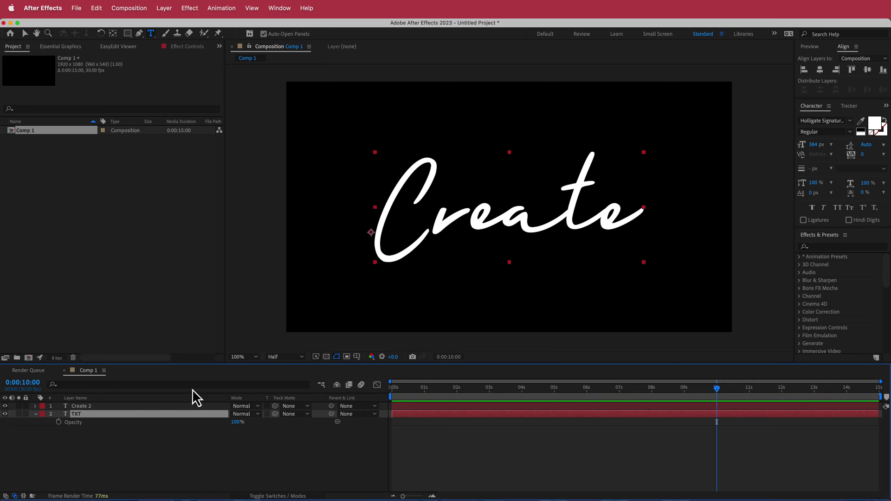
left_click(58, 422)
left_click_drag(718, 394, 620, 395)
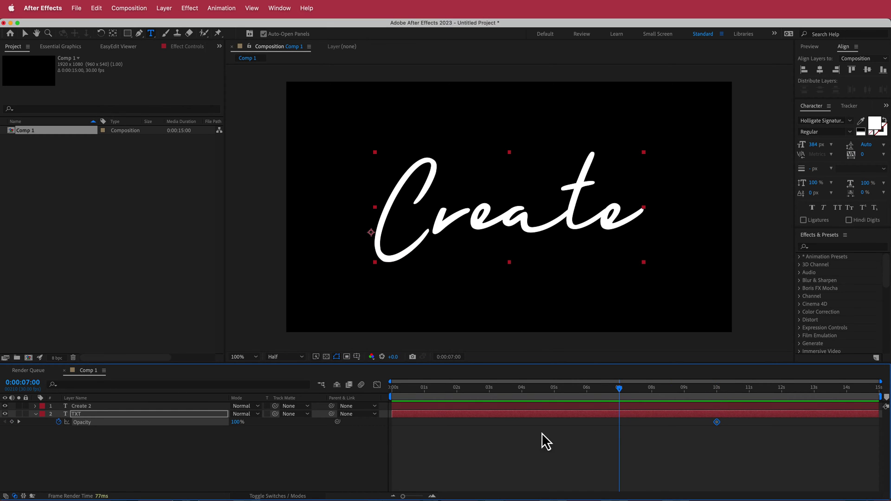
left_click(237, 423)
type("0")
key("Return")
left_click(6, 406)
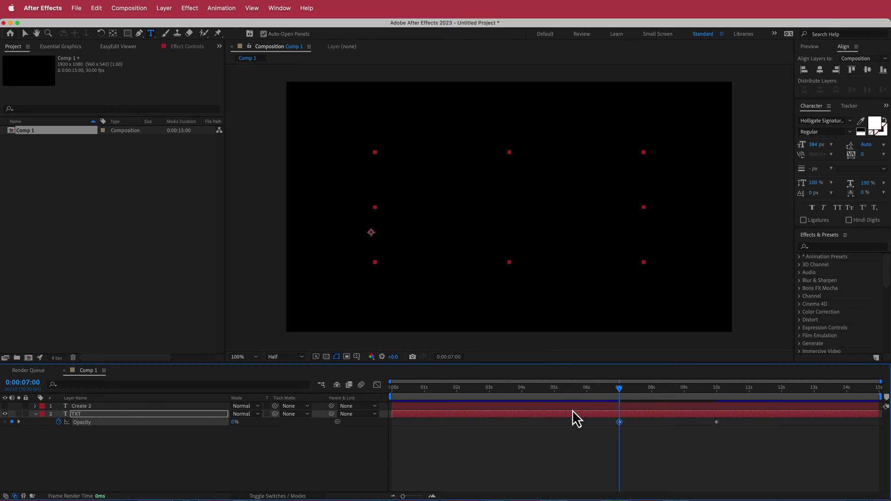
- Easy-ease both TXT opacity keyframes and shape the speed curve so it peaks just before 10 seconds
mouse_move(621, 394)
left_mouse_down()
mouse_move(732, 396)
mouse_move(608, 396)
left_mouse_up()
left_click_drag(731, 420, 607, 428)
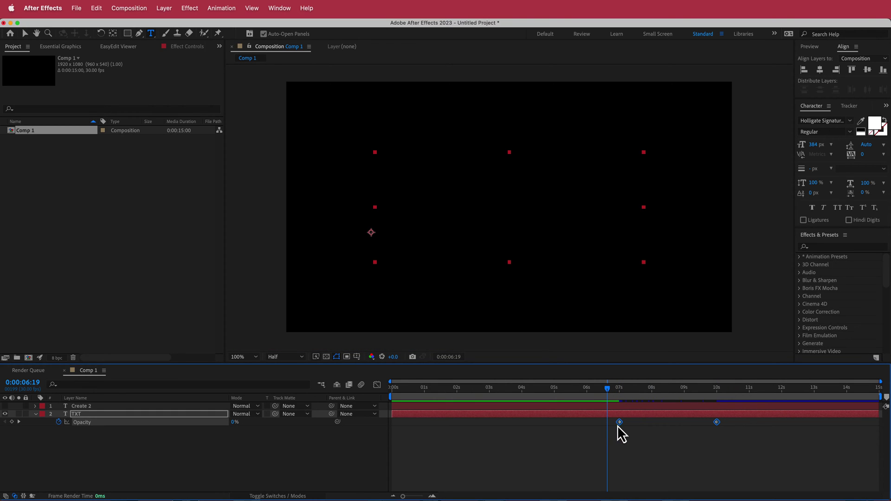
left_click(226, 10)
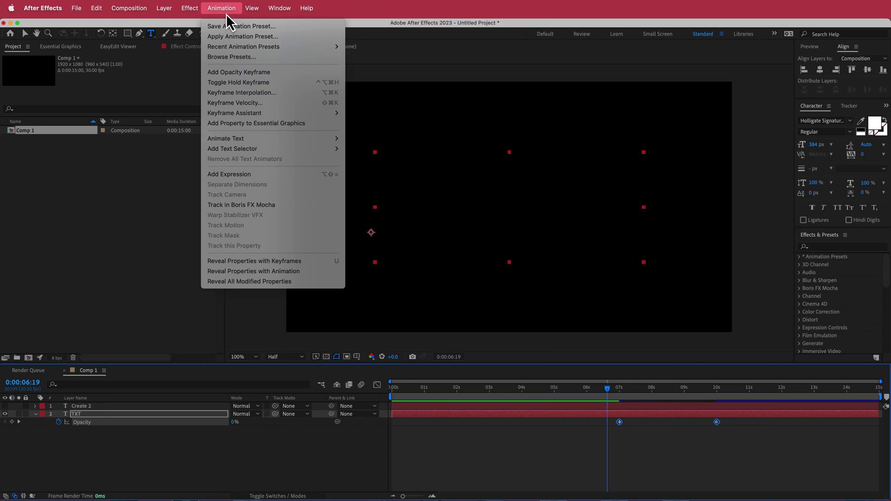
mouse_move(258, 115)
left_click(383, 145)
left_click(377, 385)
left_click_drag(657, 459, 708, 473)
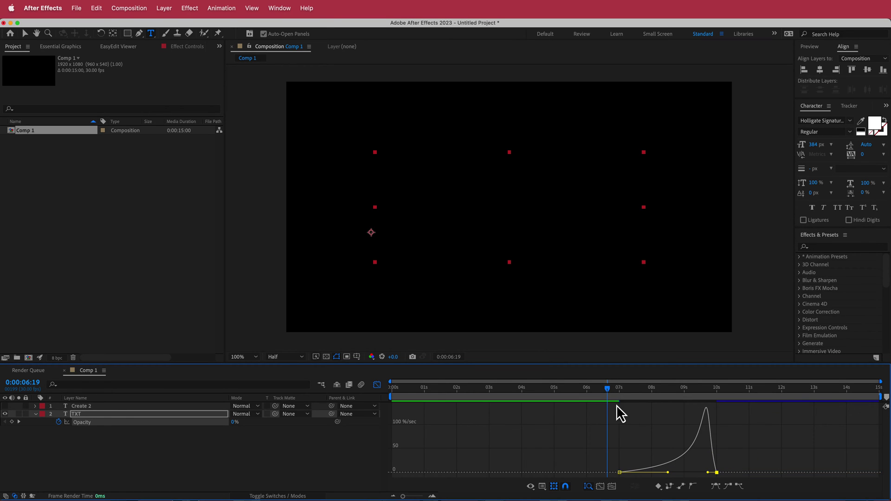
left_click_drag(611, 389, 732, 389)
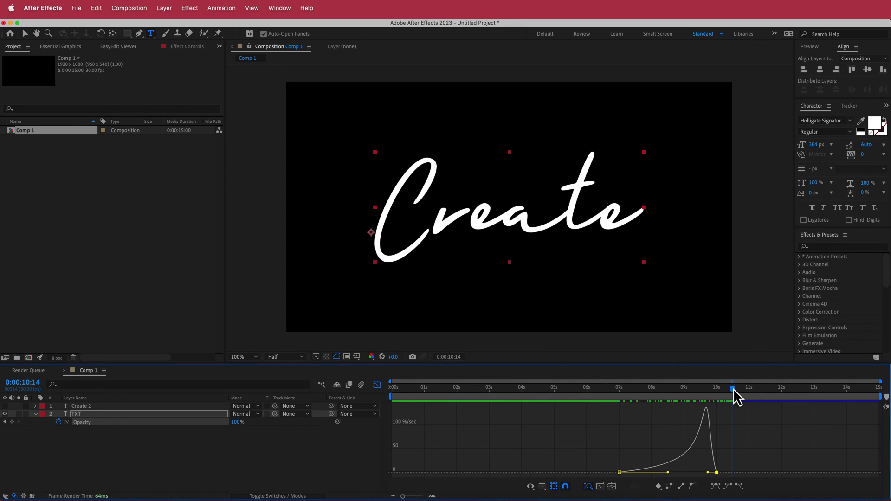
left_click(379, 387)
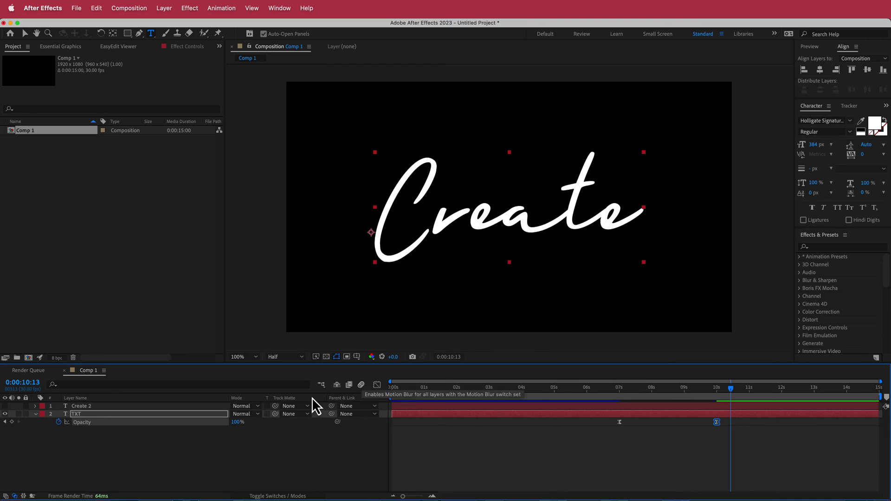
- Create masks from the text of the Create 2 layer
key("shift+Tab")
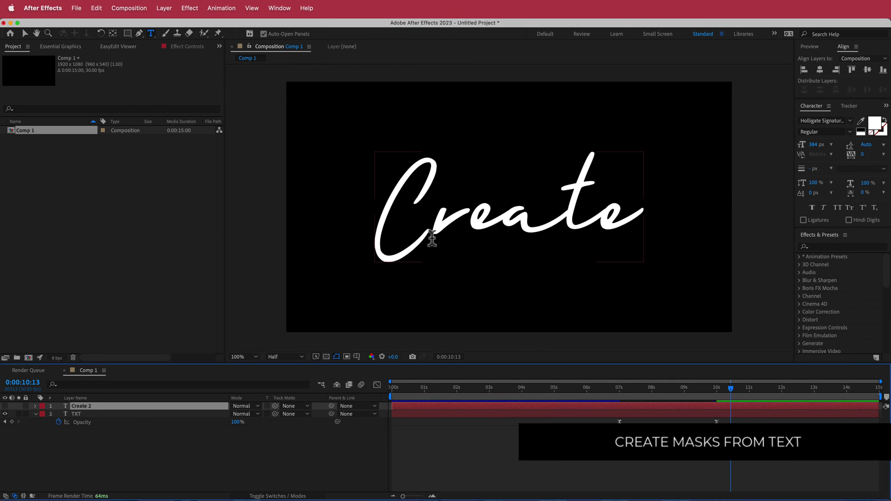
left_click(169, 11)
mouse_move(218, 300)
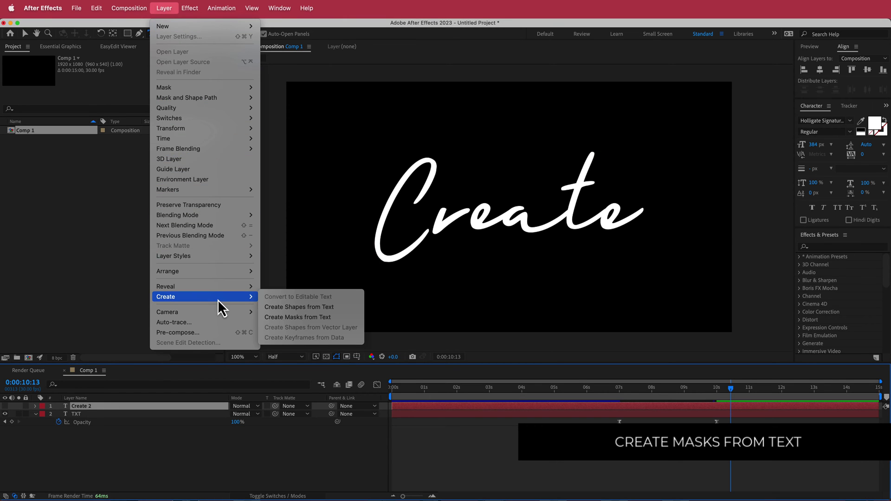
left_click(314, 321)
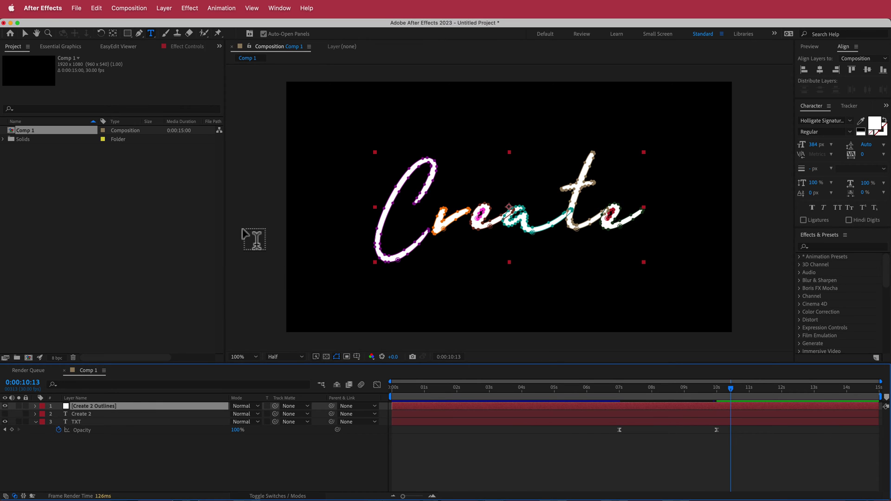
- Apply the 3D Stroke effect to the Create 2 Outlines layer
key("ctrl+space")
type("3d s")
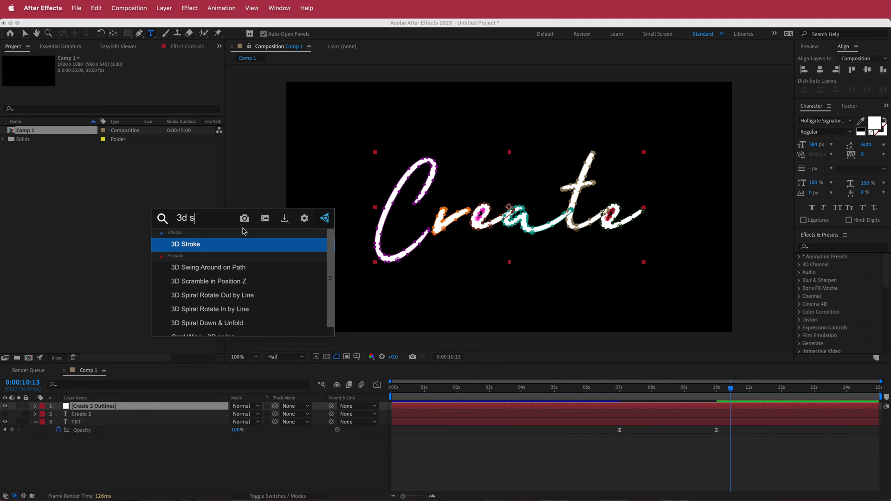
key("Return")
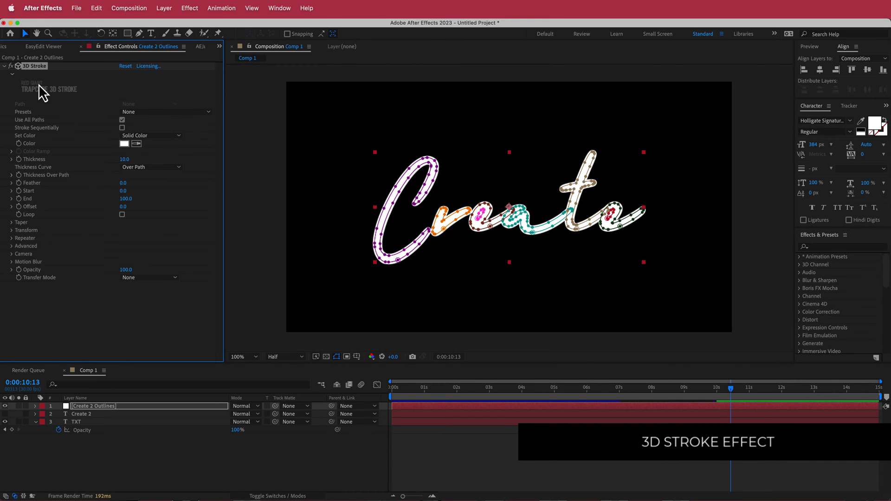
- Set the 3D Stroke thickness to 2 on the Create 2 Outlines layer
left_click_drag(718, 386, 715, 391)
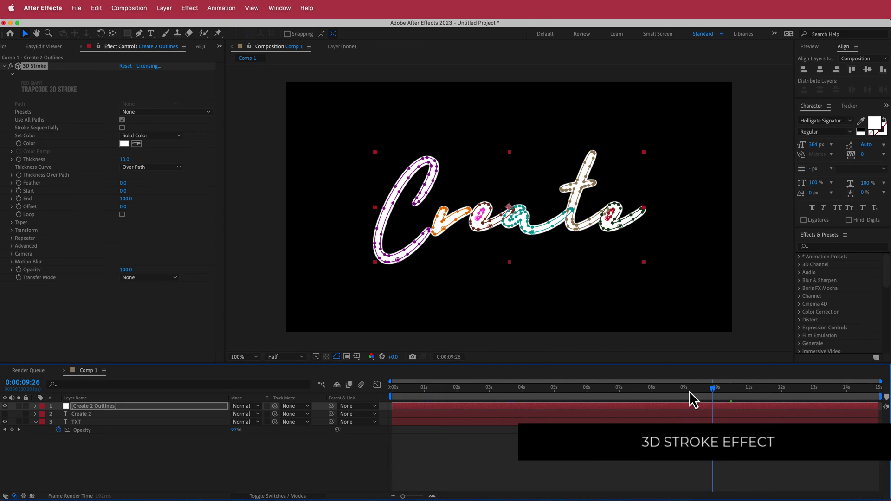
left_click_drag(580, 394, 572, 394)
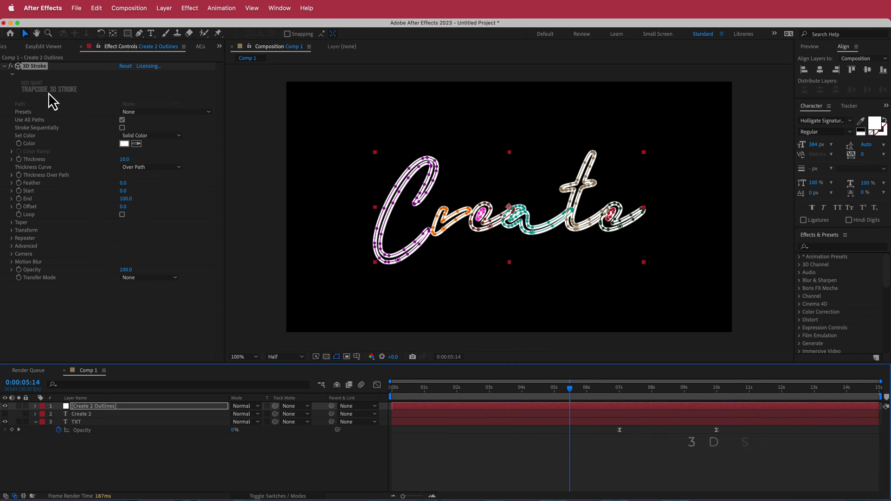
left_click(124, 160)
type("2")
key("Return")
left_click_drag(567, 385, 545, 392)
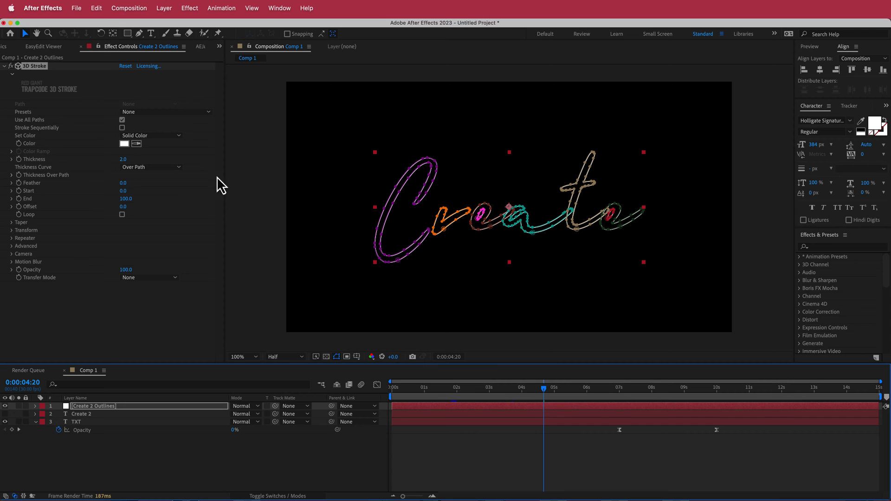
- Keyframe the 3D Stroke's Start at 0 at about 7 seconds and 100 at 10 seconds
left_click_drag(544, 390, 618, 390)
left_click(26, 199)
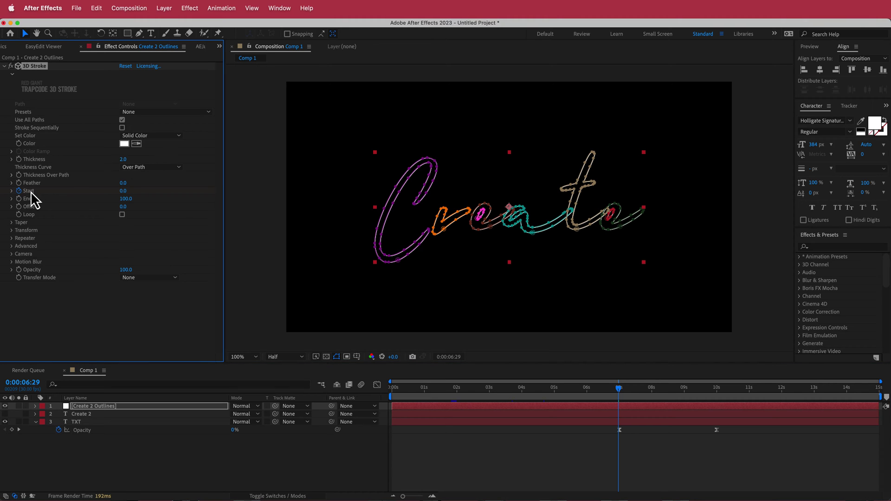
left_click_drag(621, 388, 717, 393)
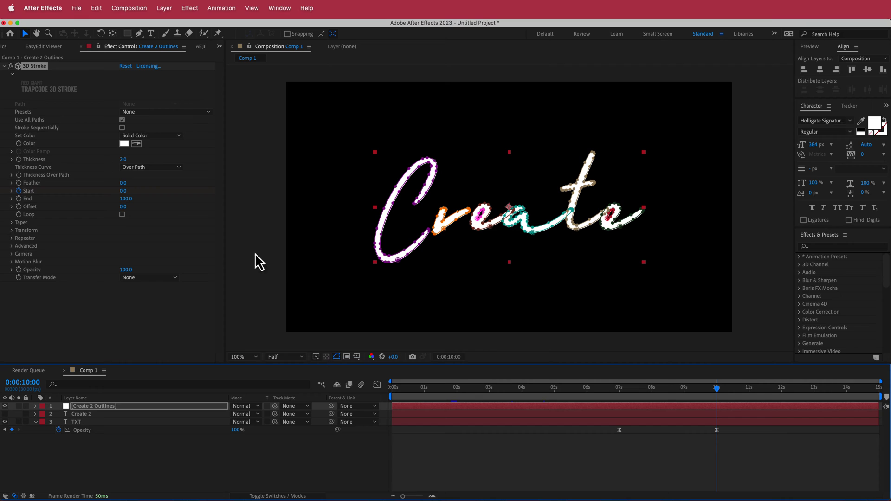
left_click_drag(123, 192, 285, 197)
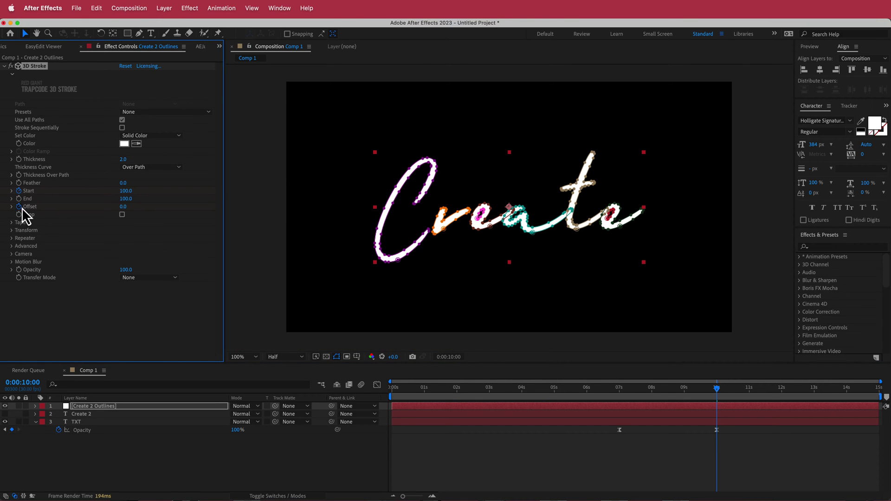
- Keyframe the 3D Stroke's Offset at 500 at 10 seconds and 50 at the start of the composition
left_click(123, 207)
left_click_drag(716, 388, 344, 390)
left_click(125, 208)
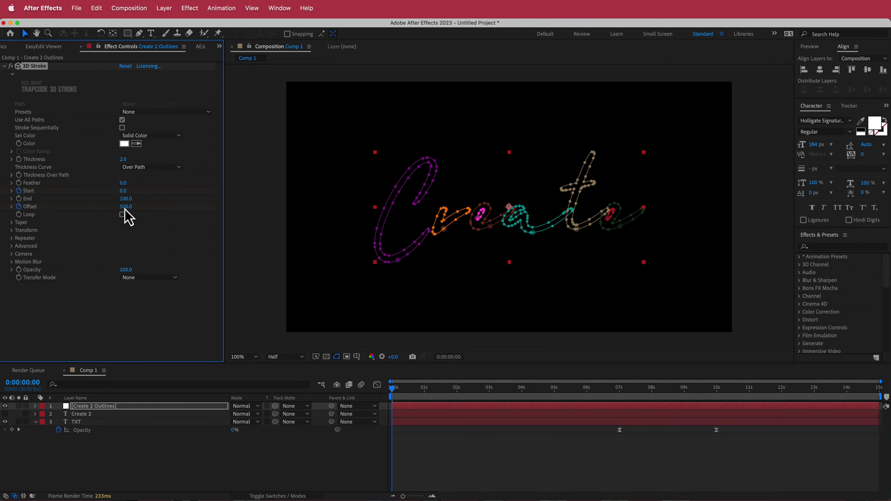
key("Return")
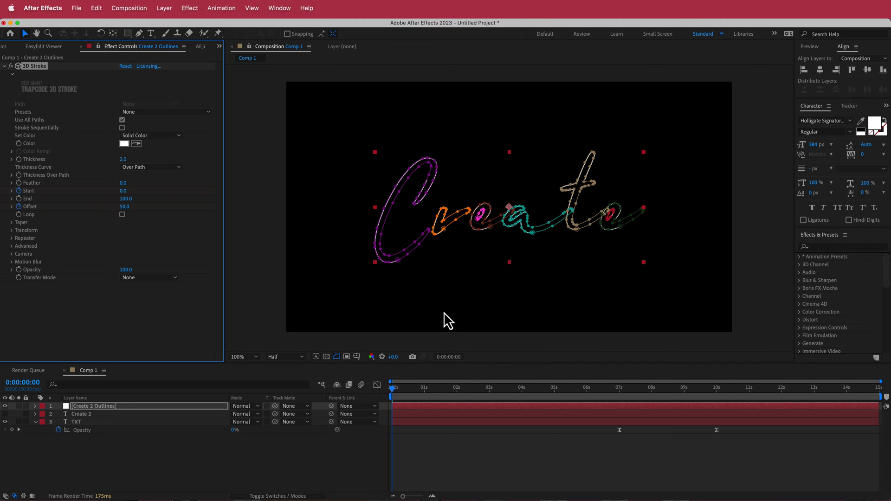
- Enable Loop and Taper for the 3D Stroke and preview the stroke without the mask outlines selected
left_click(122, 215)
left_click_drag(396, 391, 538, 389)
left_click(414, 309)
left_click(12, 223)
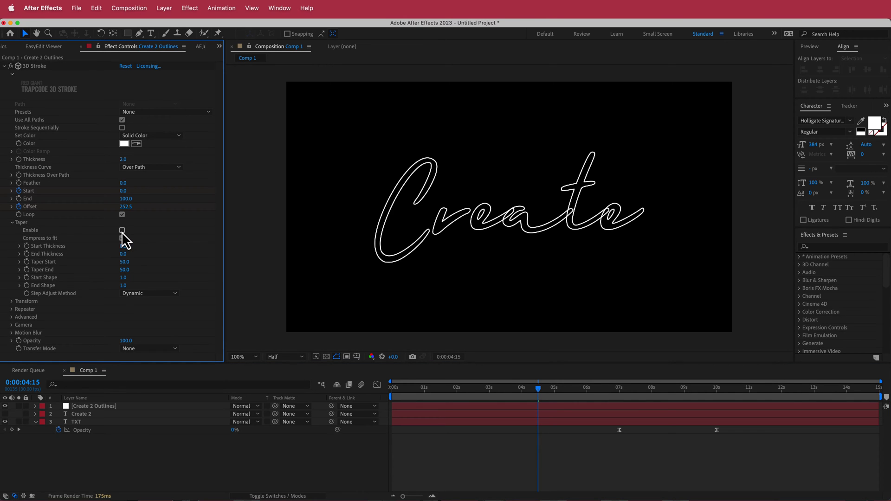
left_click(122, 231)
mouse_move(544, 388)
left_mouse_down()
mouse_move(413, 387)
mouse_move(619, 379)
mouse_move(556, 385)
left_mouse_up()
left_click(431, 323)
- Reveal the keyframes of the Create 2 Outlines layer, apply Easy Ease to all its Start and Offset keyframes, and deselect the layer
left_click(114, 407)
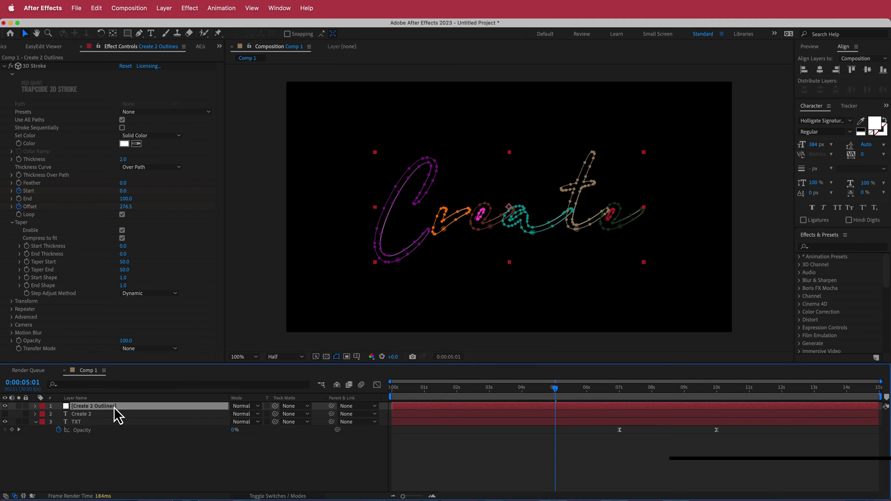
key("u")
left_click_drag(738, 419, 388, 444)
left_click(227, 13)
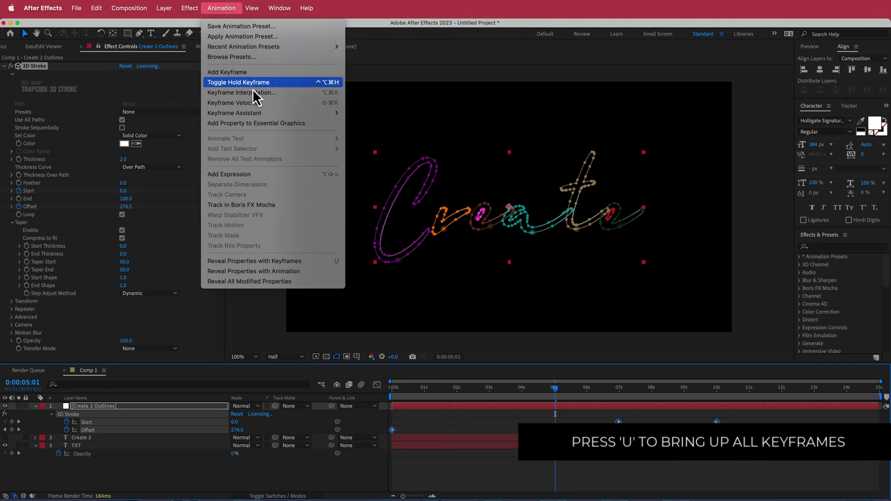
mouse_move(256, 114)
left_click(381, 147)
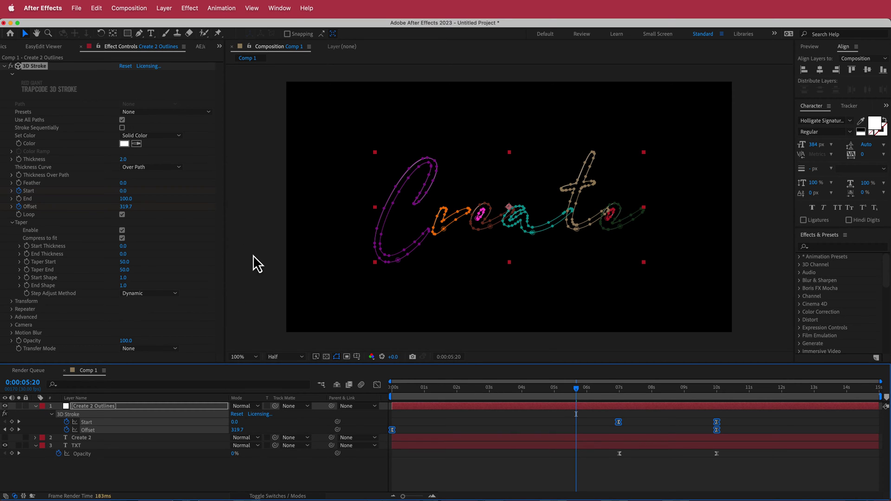
left_click(255, 239)
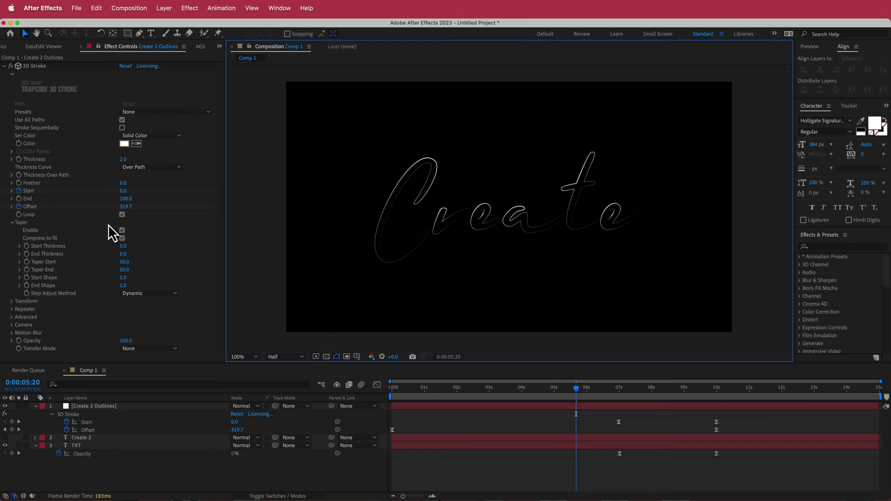
- Set the 3D Stroke's Taper End to 0
left_click(124, 270)
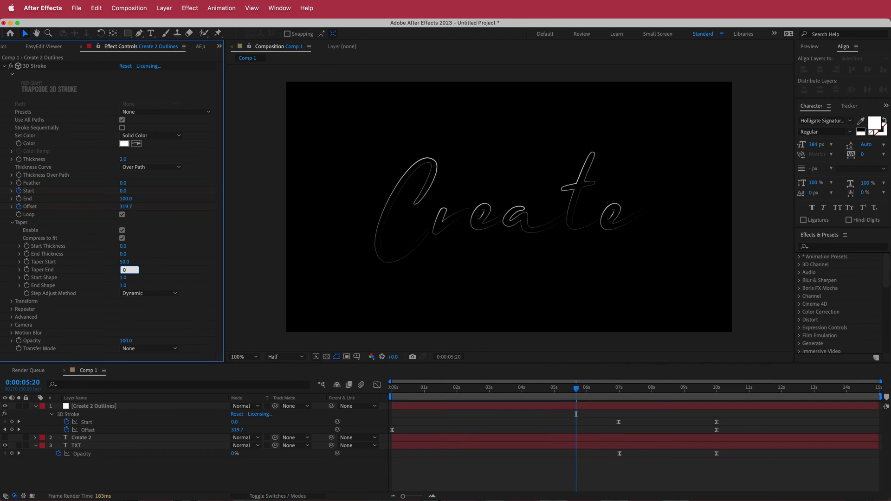
type("0")
key("Return")
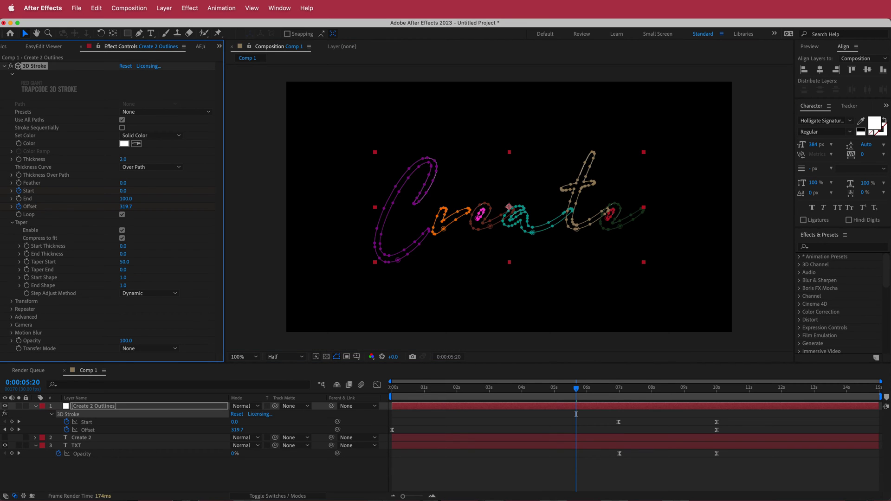
- Enable the 3D Stroke's Repeater with Factor 0.7 and Z Displace 35, and check the stroke with the layer deselected
left_click(11, 310)
left_click(122, 262)
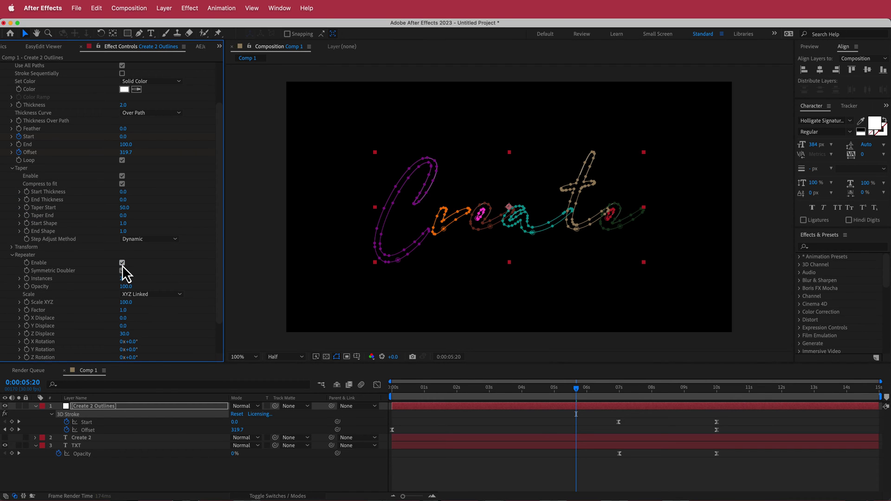
scroll(166, 274, "down", 1)
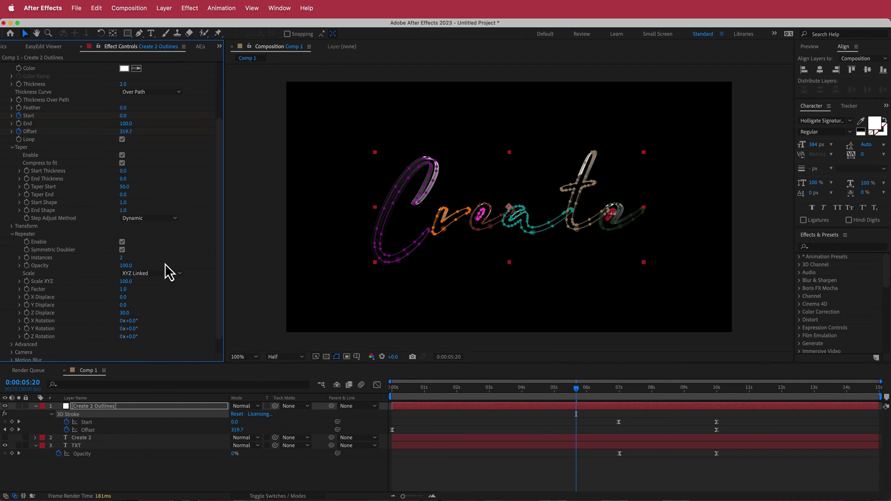
left_click(124, 290)
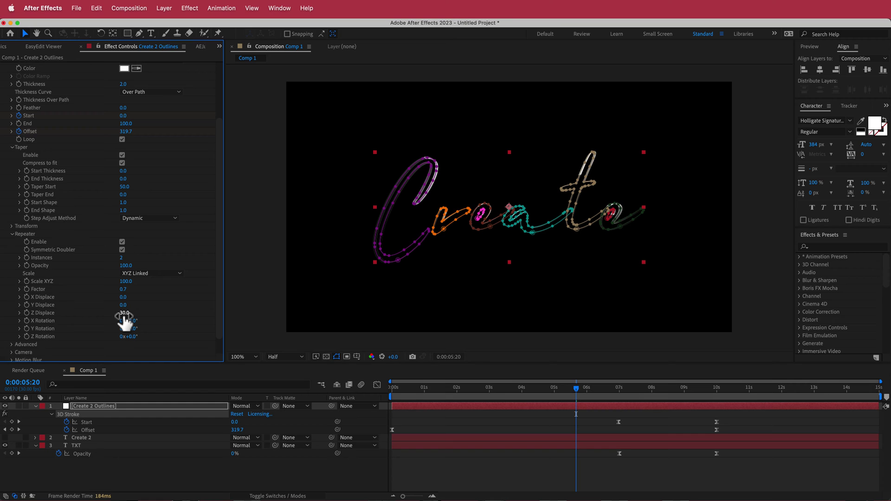
type("35")
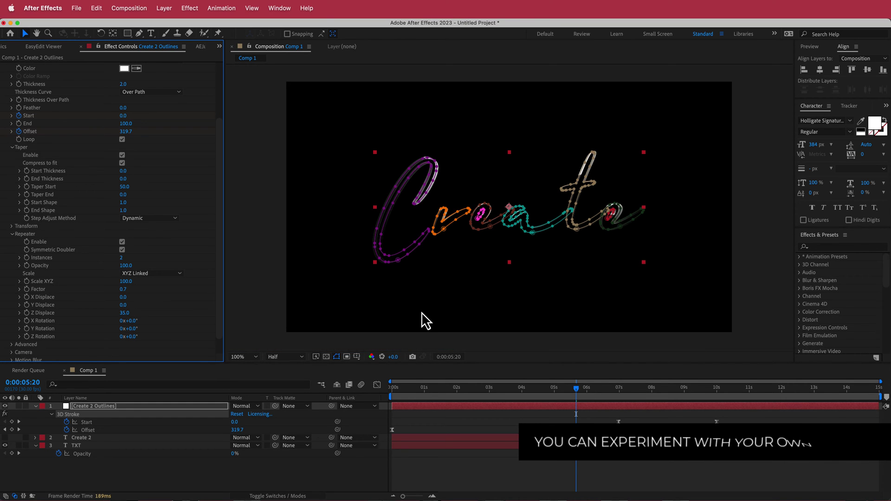
left_click(421, 304)
left_click(437, 160)
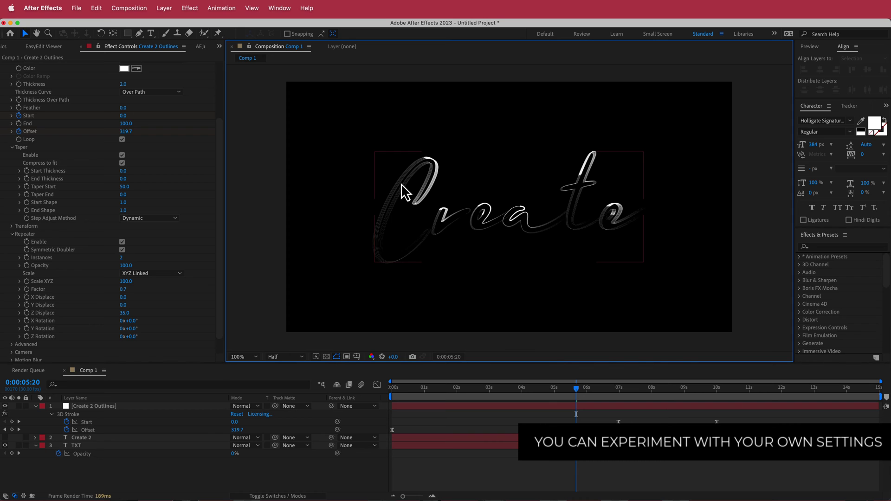
mouse_move(124, 313)
left_mouse_down()
mouse_move(176, 311)
mouse_move(144, 311)
left_mouse_up()
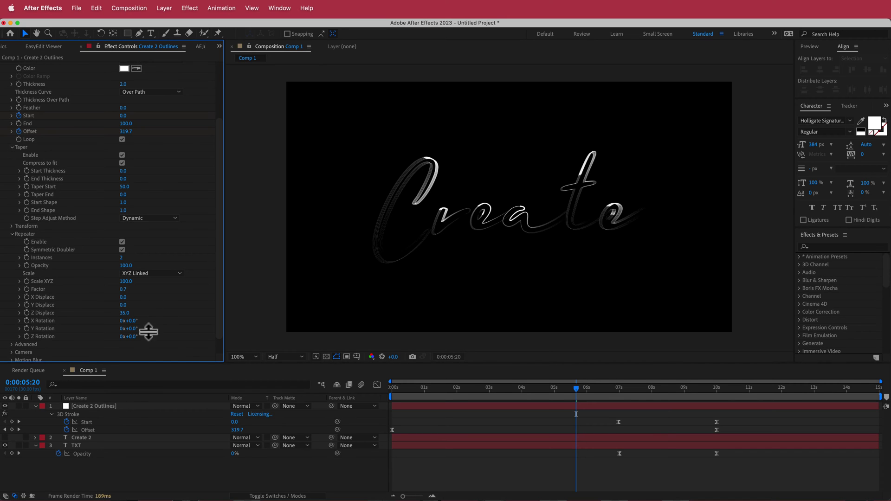
- Add a Glow effect to the Create 2 Outlines layer and set its Glow Radius to 20
left_click(119, 405)
key("ctrl+space")
type("glow")
key("Return")
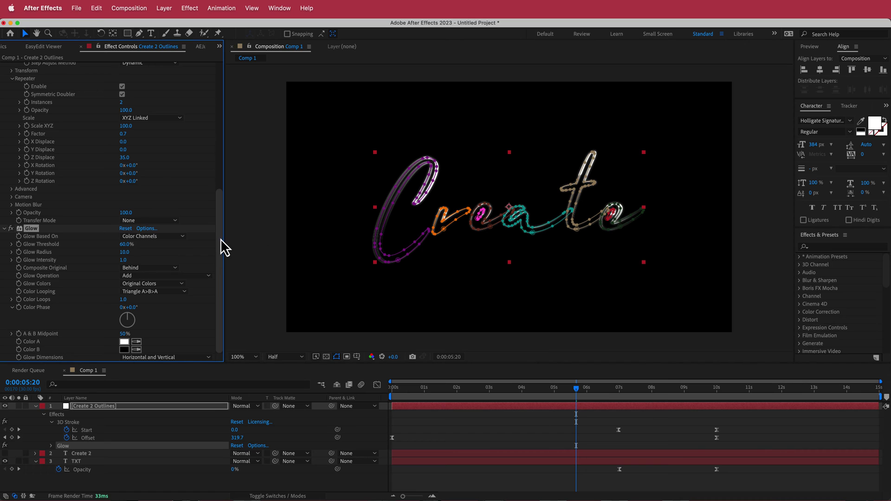
left_click(124, 252)
type("20")
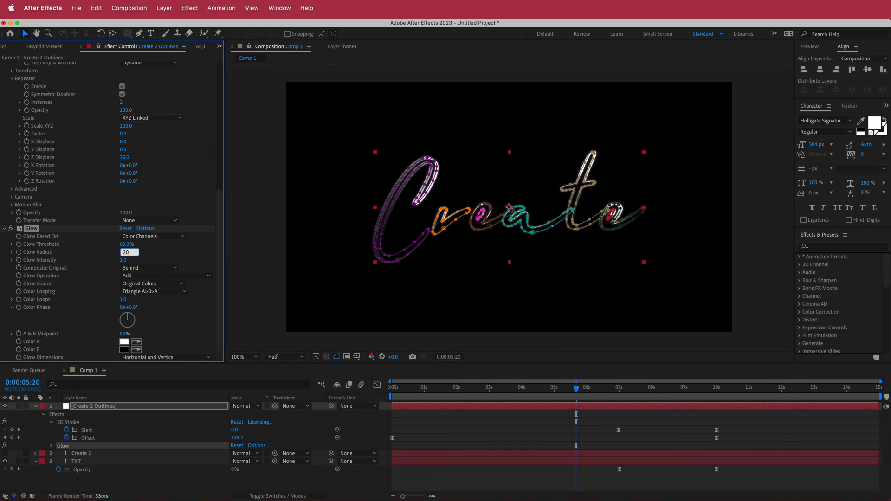
key("Return")
left_click(322, 288)
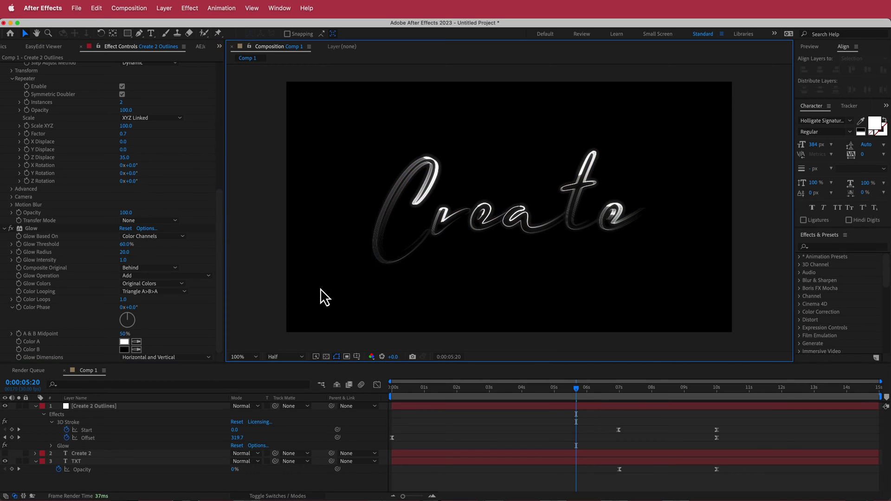
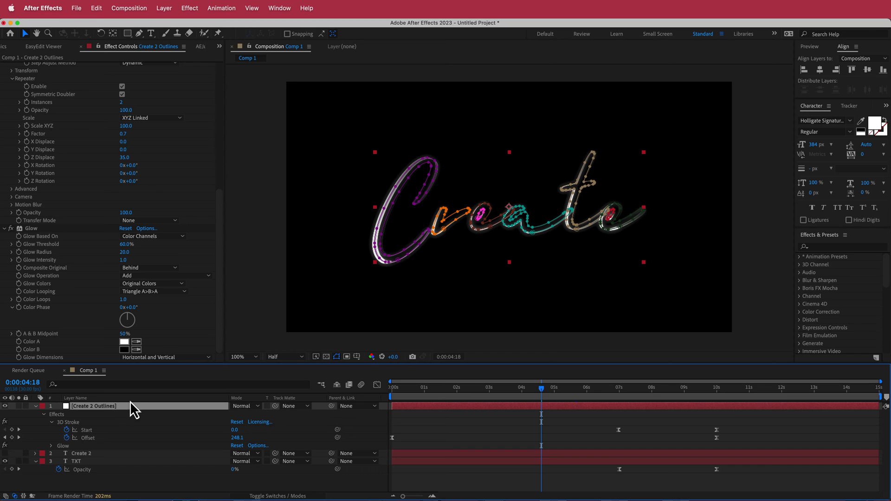
- Duplicate the Create 2 Outlines layer and set the copy's 3D Stroke color to the pink FF6AC2 copied from Color Hunt
key("super+d")
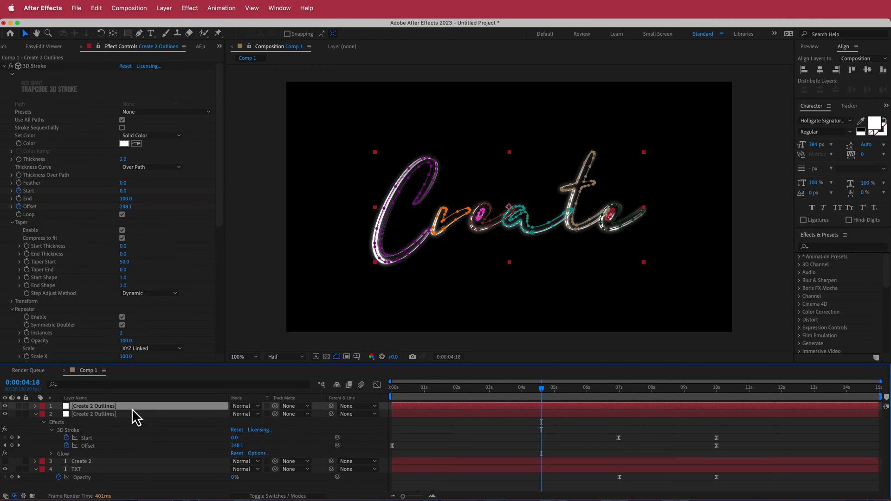
key("super+Tab")
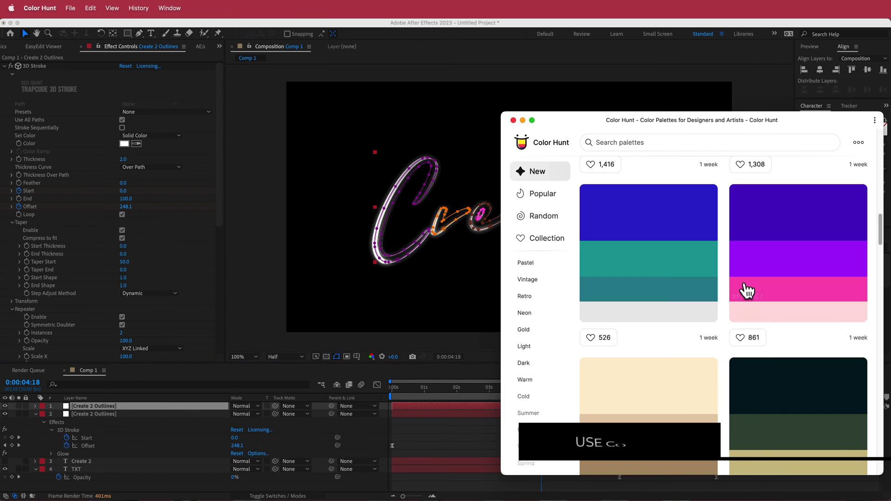
left_click(749, 301)
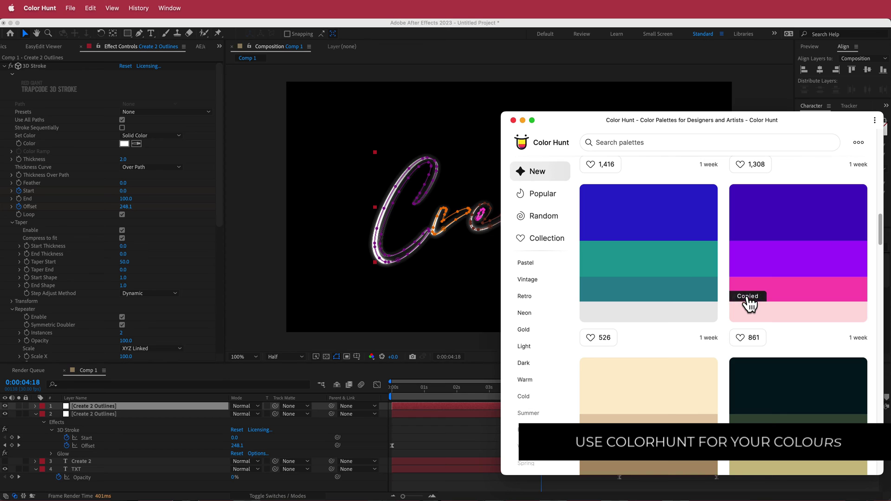
left_click(124, 144)
key("super+v")
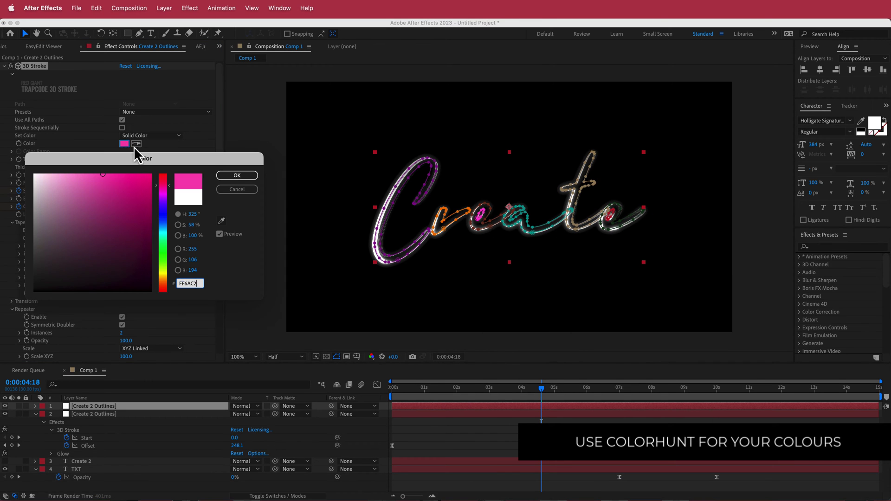
left_click(237, 175)
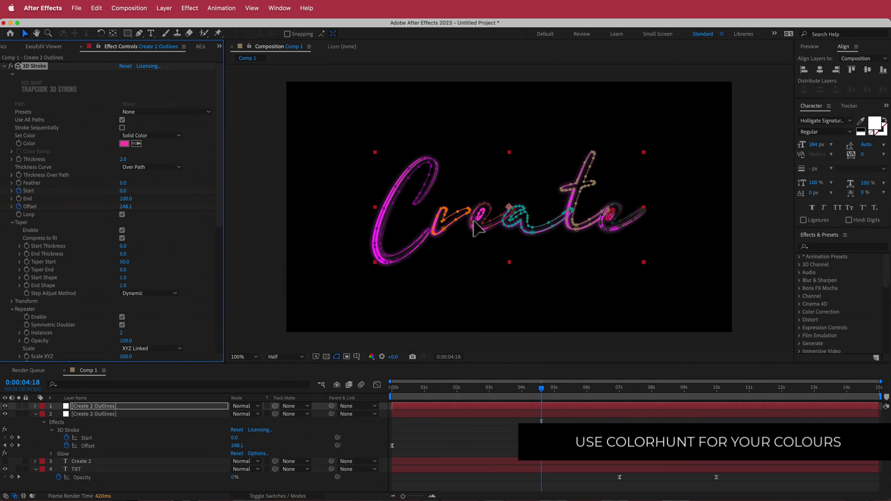
- Set the Repeater Factor of the pink 3D Stroke copy to 0.8
left_click_drag(221, 130, 223, 206)
scroll(223, 205, "down", 1)
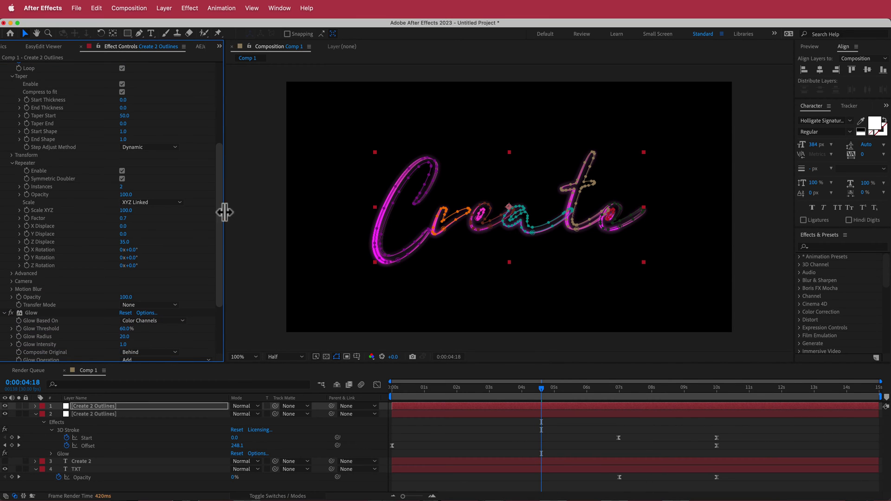
left_click(124, 218)
type("0")
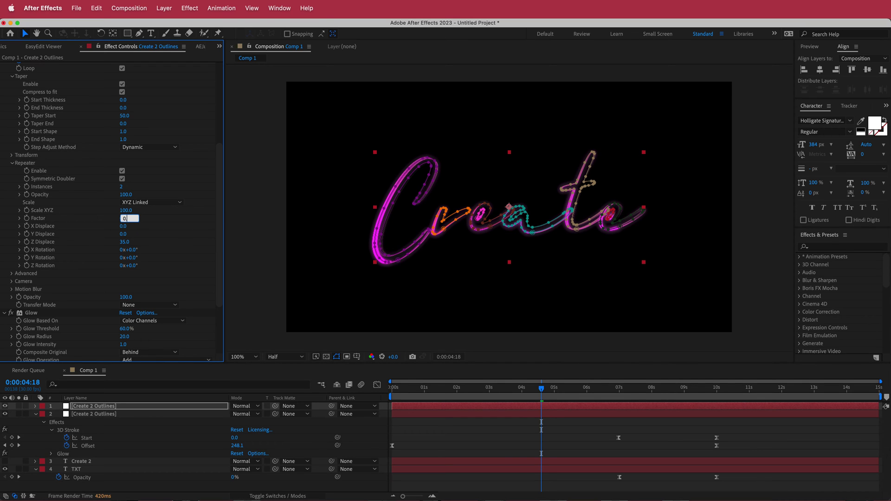
type(".8")
key("Return")
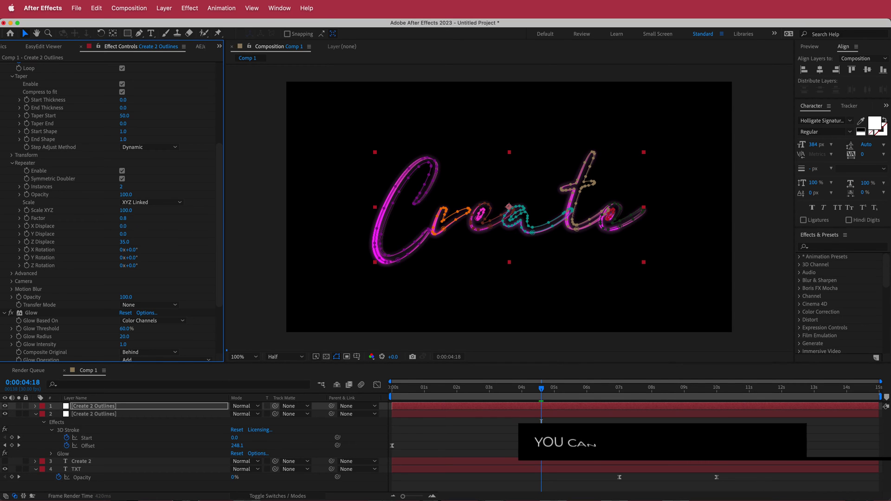
- Set the pink copy's Repeater Z Displace to 45 and scrub to 5:10 to check the stroke with the layer deselected
left_click(125, 241)
type("40")
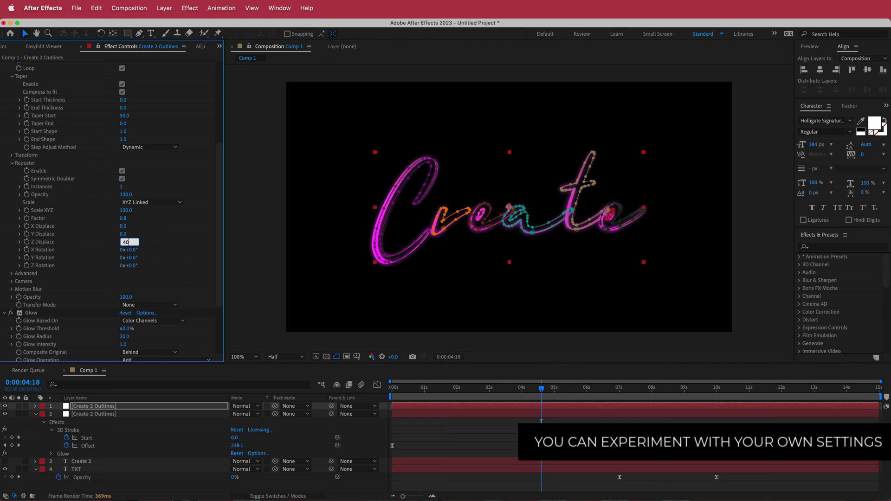
key("Return")
left_click(125, 242)
type("45")
key("Return")
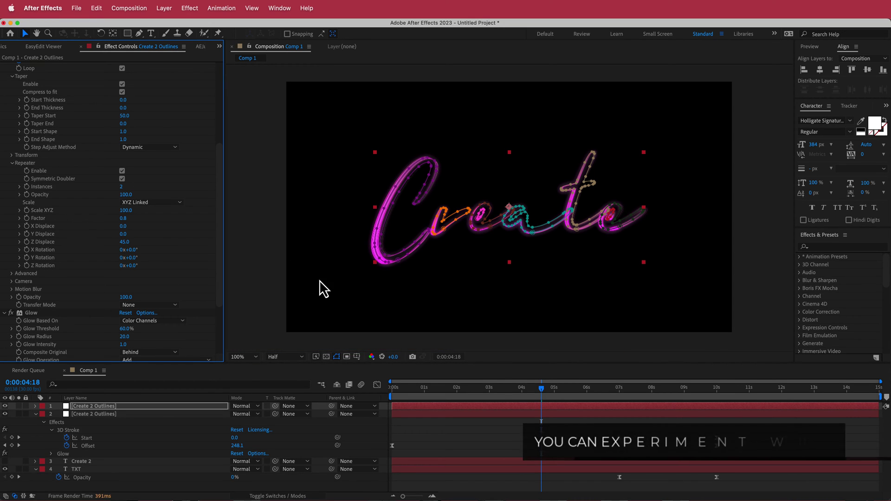
left_click(505, 343)
left_click_drag(543, 389, 567, 391)
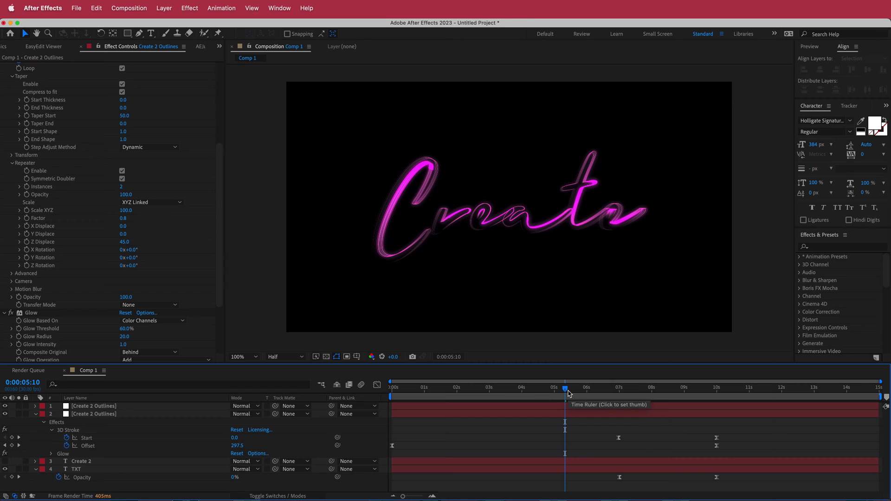
- Duplicate the pink Create 2 Outlines layer and set the new copy's 3D Stroke color to the purple from the same Color Hunt palette
left_click(116, 407)
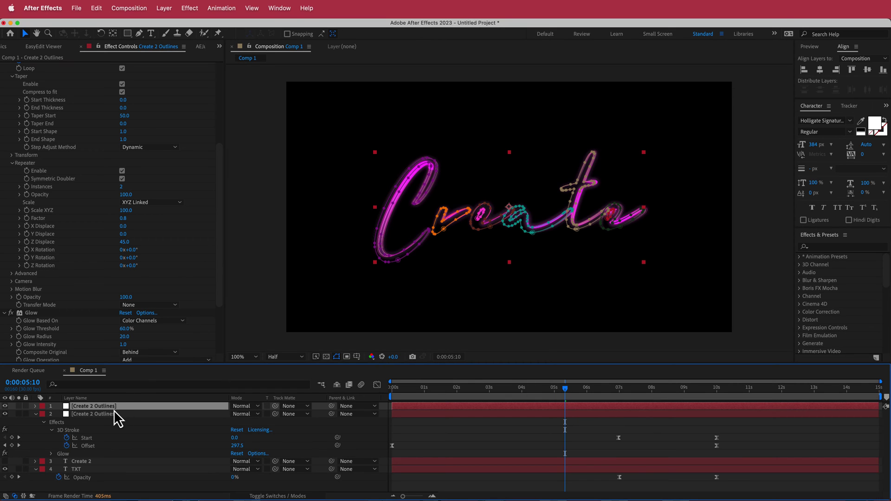
key("super+d")
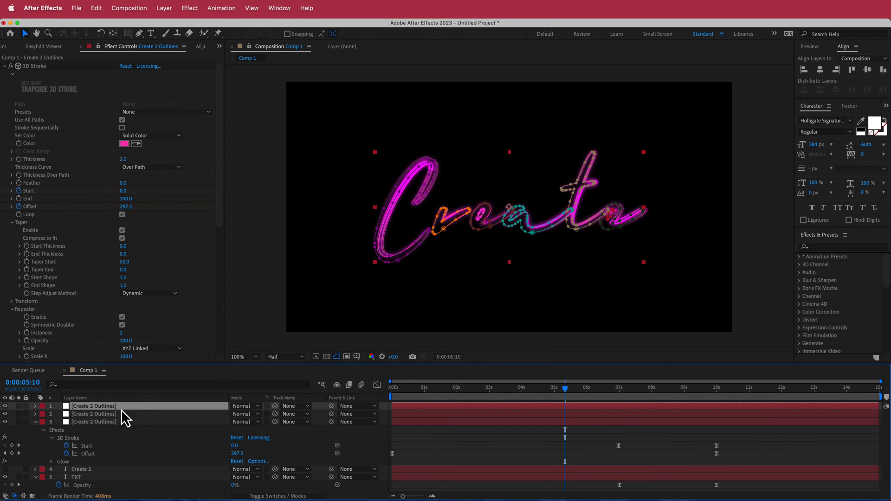
key("super+Tab")
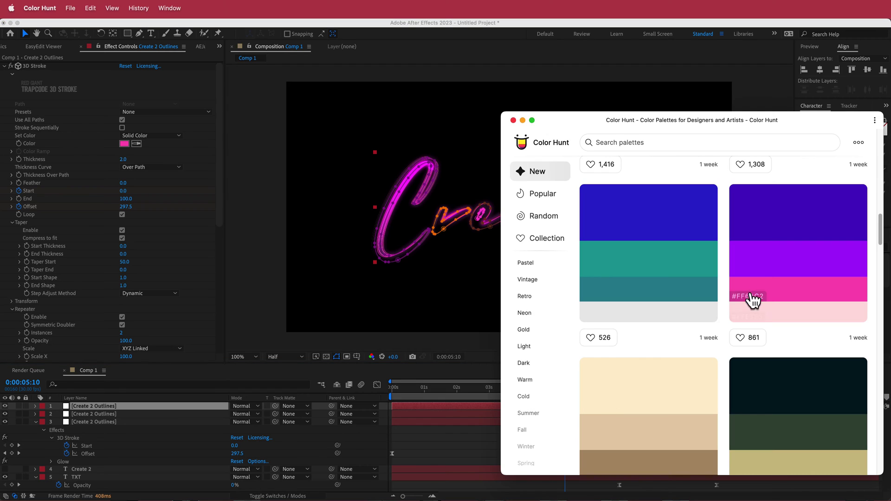
left_click(750, 275)
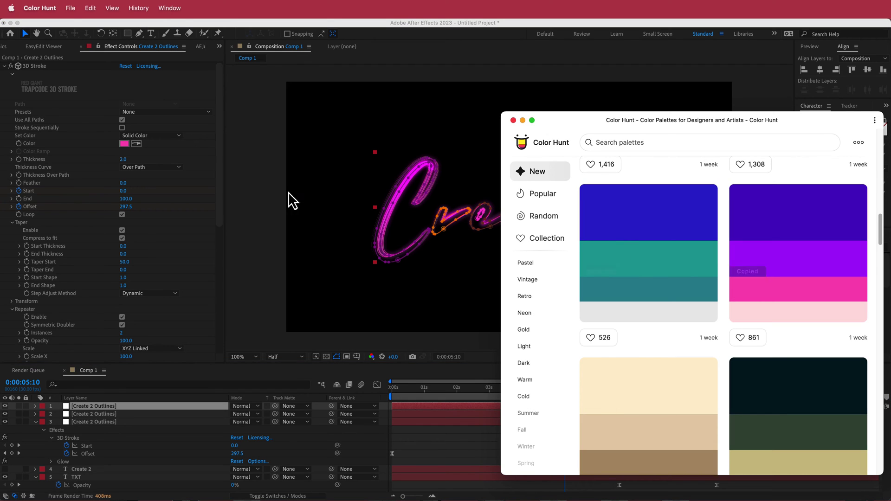
left_click(125, 146)
left_click(125, 146)
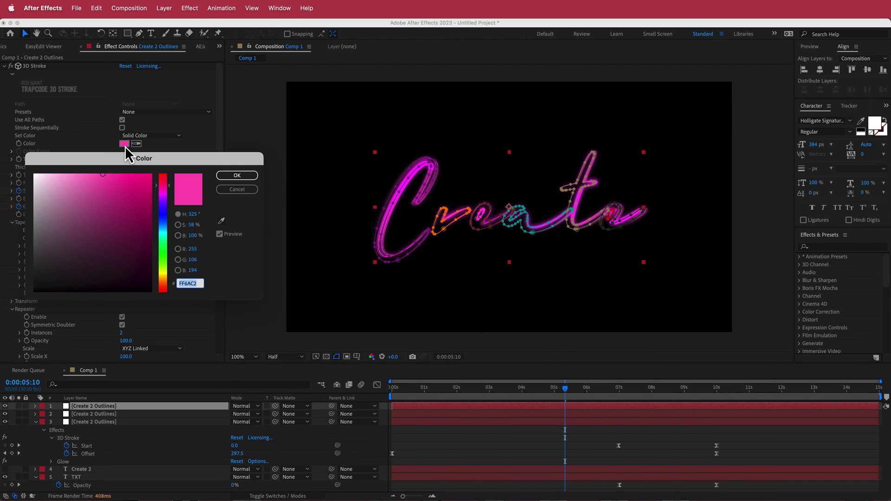
key("super+v")
left_click(229, 175)
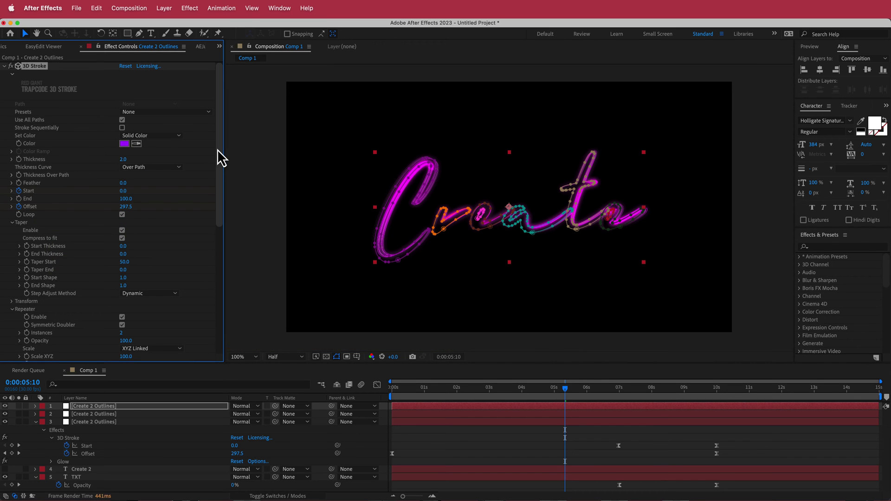
- Set the Repeater Factor of the purple 3D Stroke copy to 0.6
left_click_drag(217, 149, 214, 231)
left_click(125, 214)
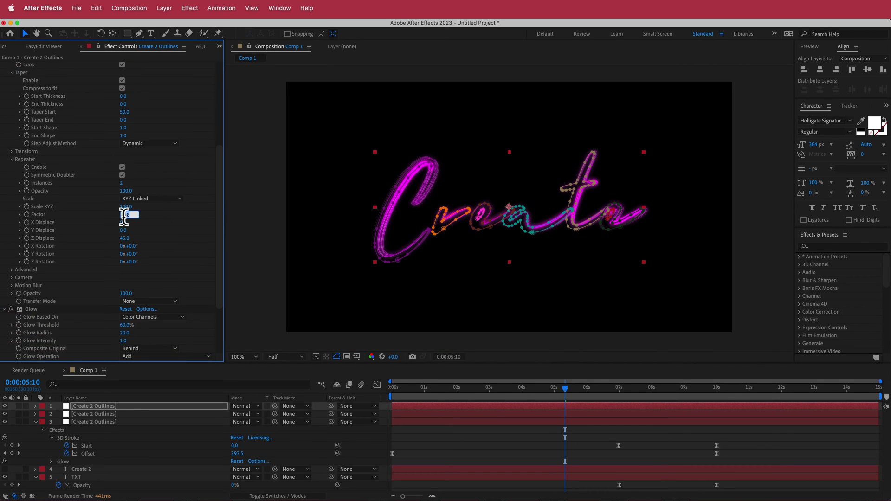
key("Return")
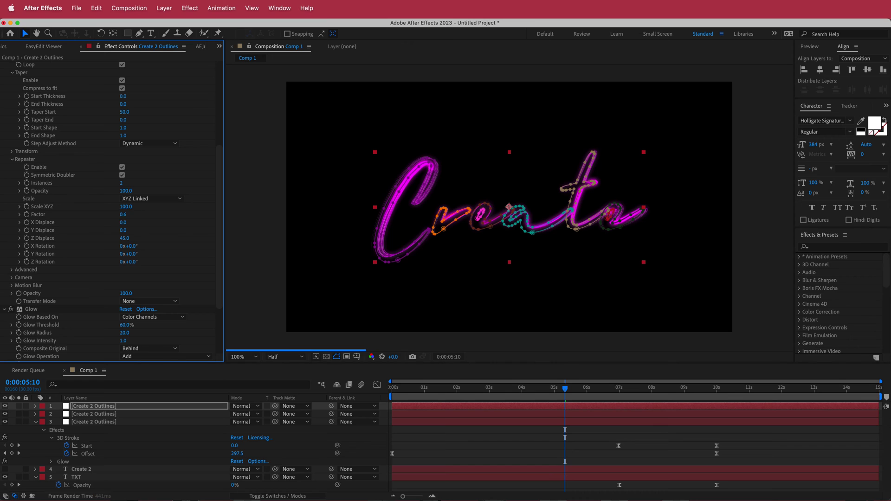
- Set the Repeater Z Displace of the purple 3D Stroke copy to 305
left_click(124, 239)
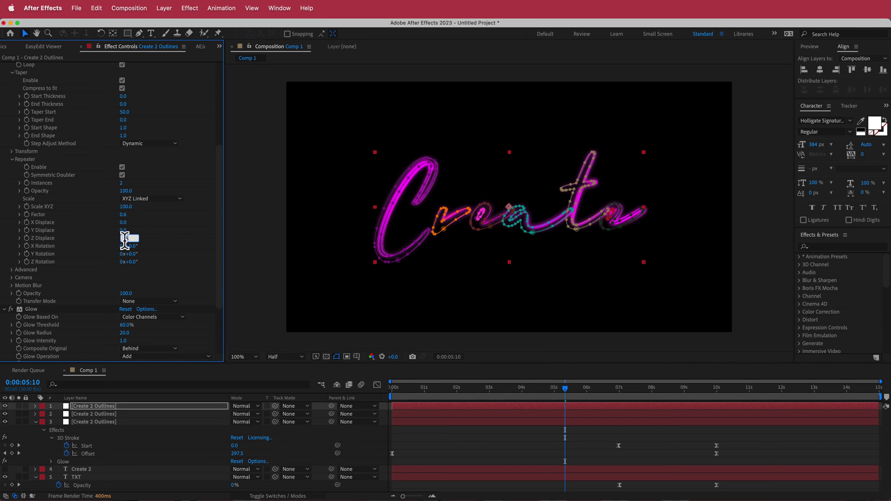
type("305")
key("Return")
- At 1:00, set the 3D Stroke Taper Start of the original white Create 2 Outlines layer to 60 and deselect the layer
left_click_drag(563, 388, 425, 388)
left_click(424, 422)
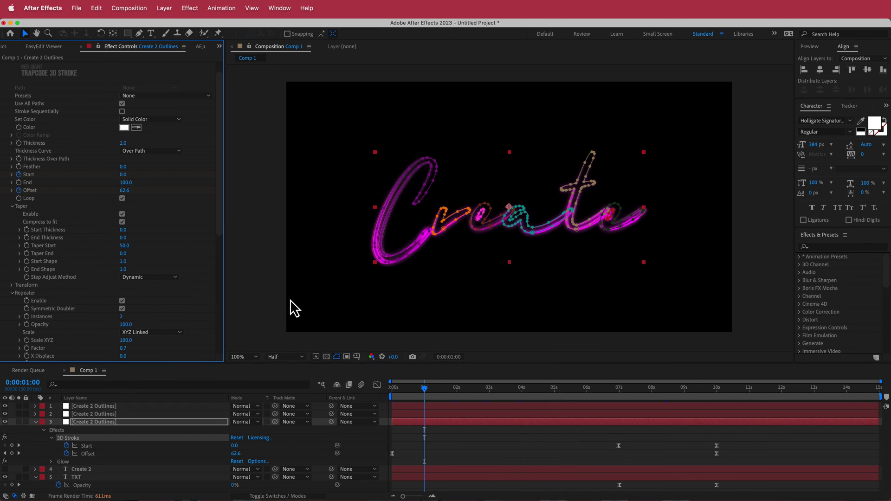
left_click(115, 407)
left_click(115, 420)
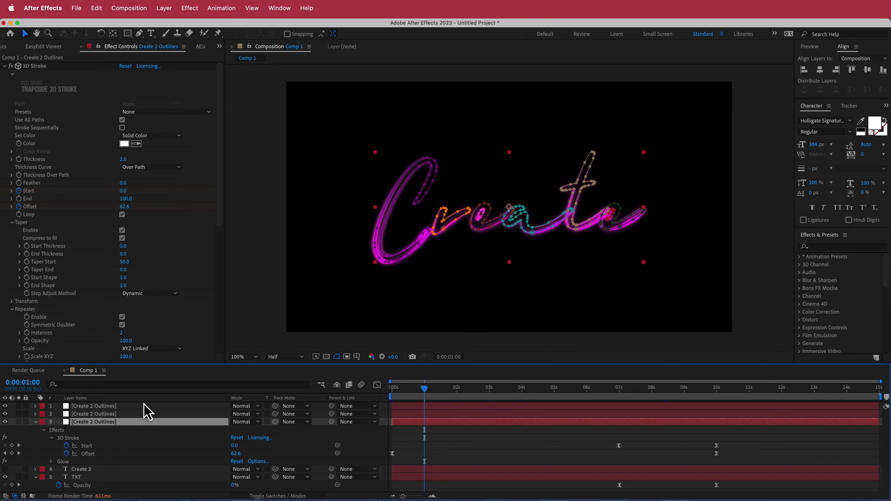
left_click(124, 263)
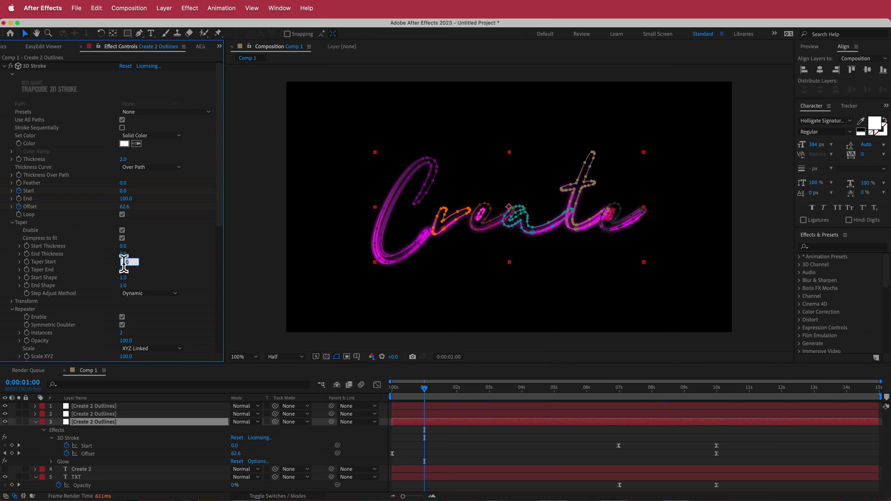
key("Return")
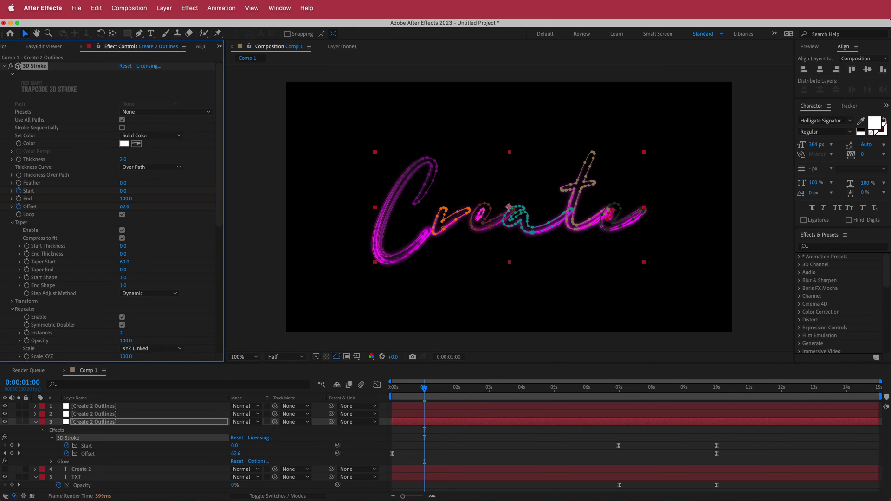
left_click(378, 302)
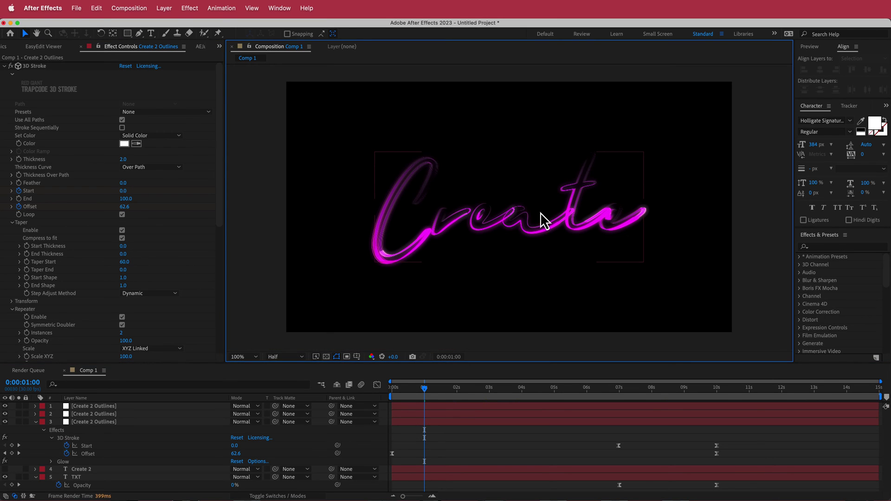
- Return to the first frame and add a two-node camera with the 35mm preset
left_click(426, 389)
key("Home")
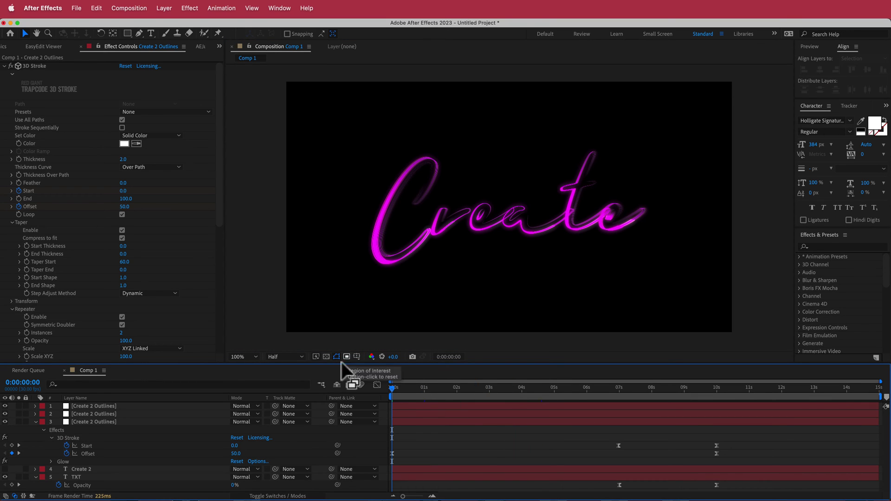
right_click(321, 408)
mouse_move(350, 418)
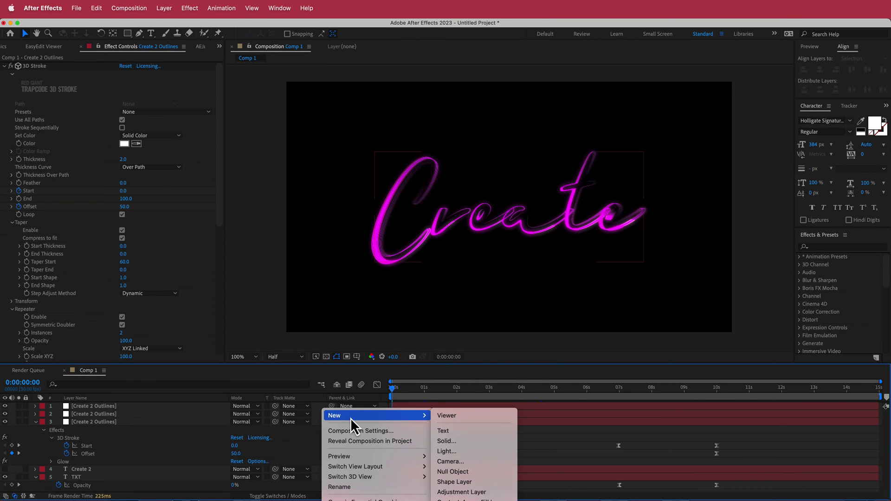
left_click(461, 462)
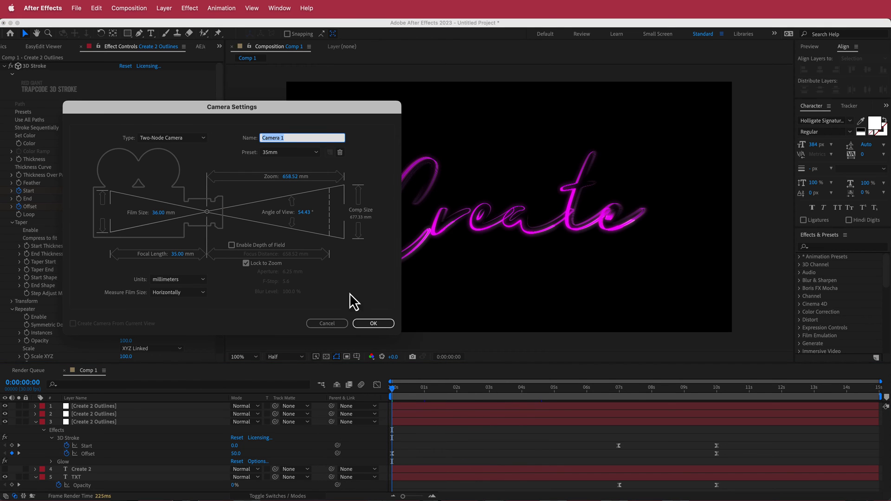
left_click(373, 324)
- Set a Position keyframe for Camera 1 at 10:00
left_click(399, 393)
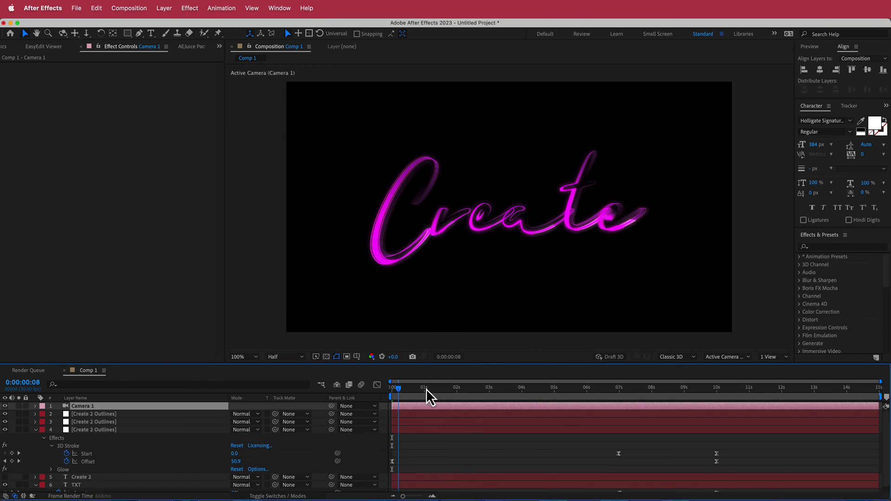
left_click_drag(428, 391, 719, 391)
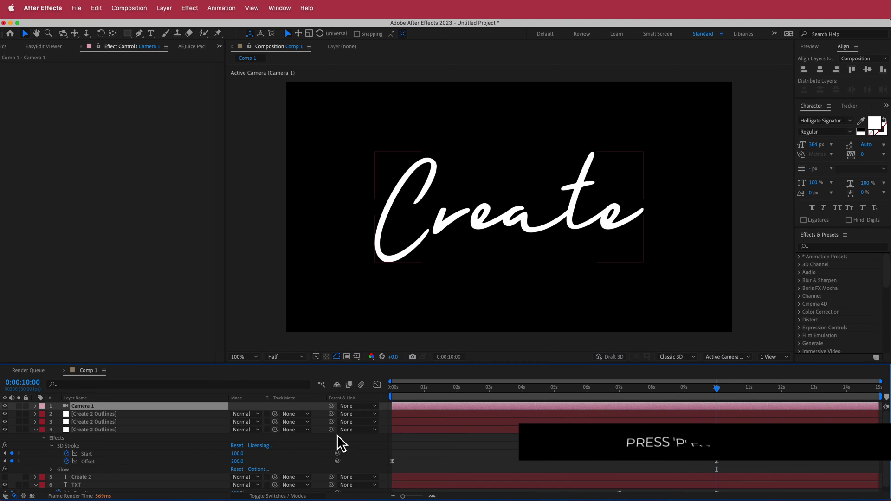
key("p")
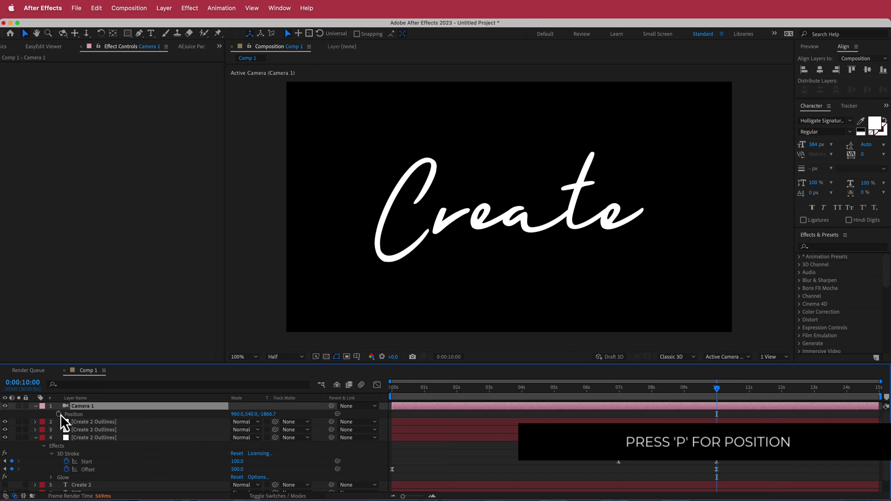
left_click(58, 414)
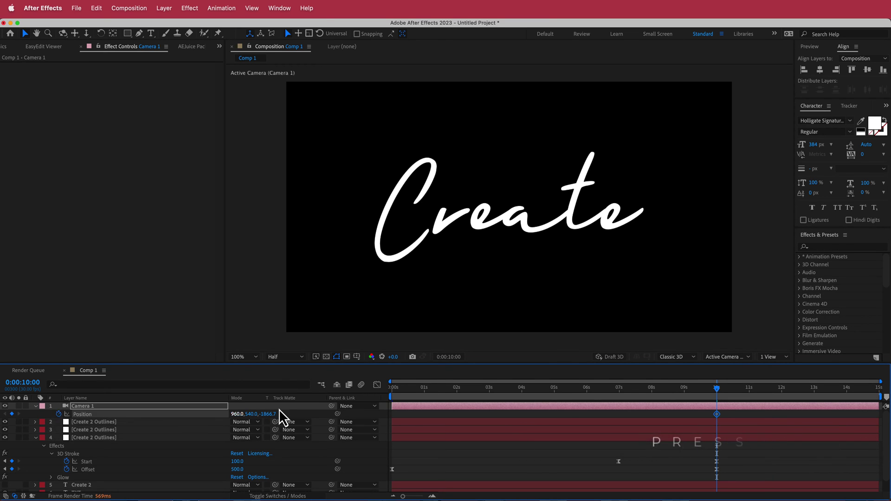
- At 0:00, orbit and dolly the camera in close to the text, keyframing its Position at about 812, 1017, -396
left_click_drag(716, 396, 382, 402)
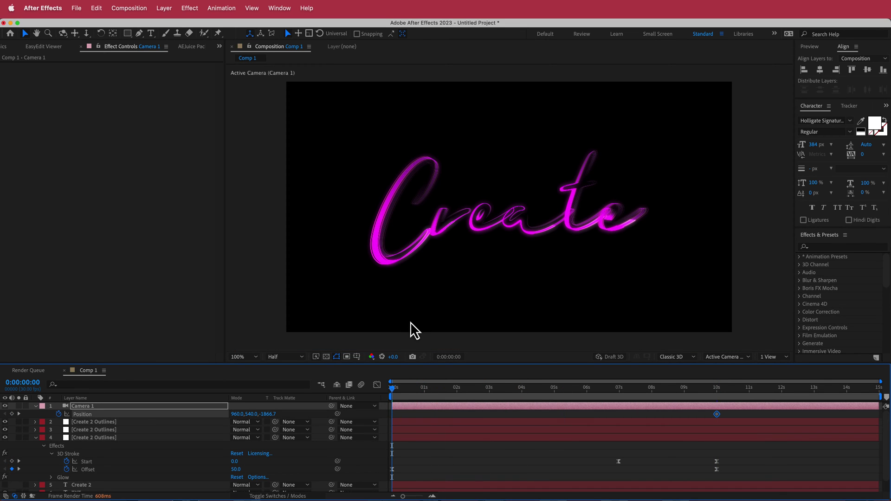
left_click(62, 33)
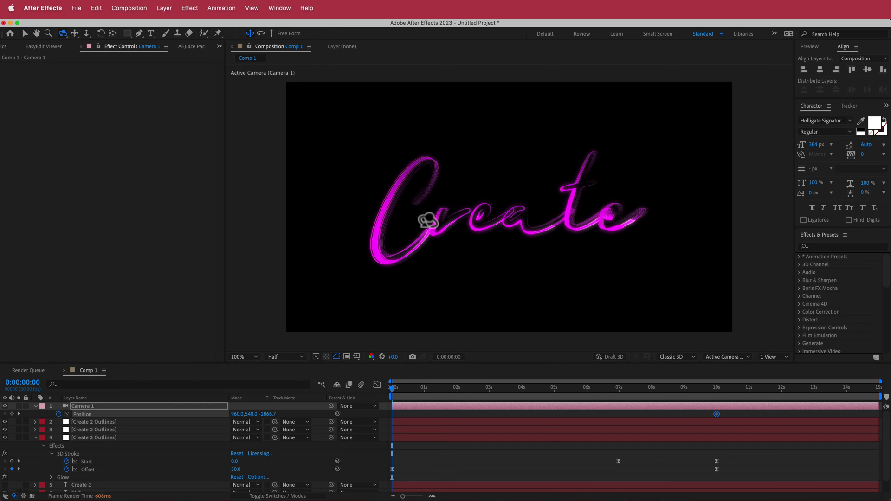
left_click_drag(424, 218, 431, 172)
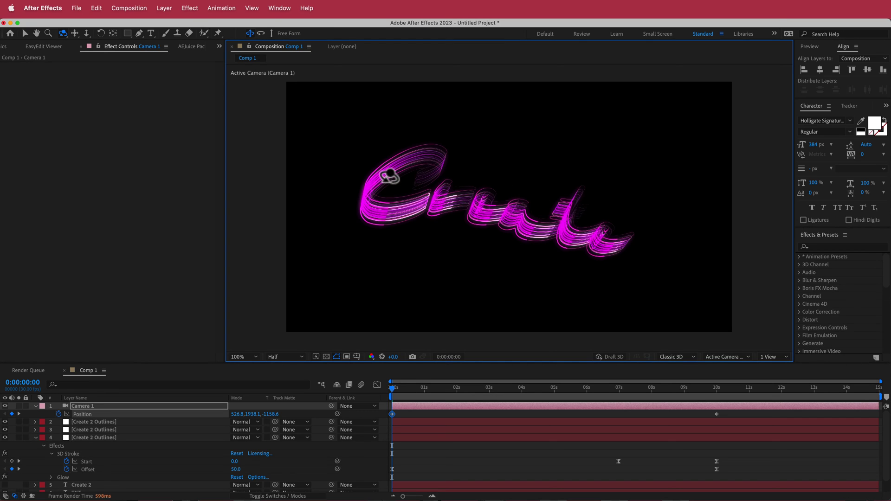
left_click(87, 35)
left_click_drag(500, 223, 481, 182)
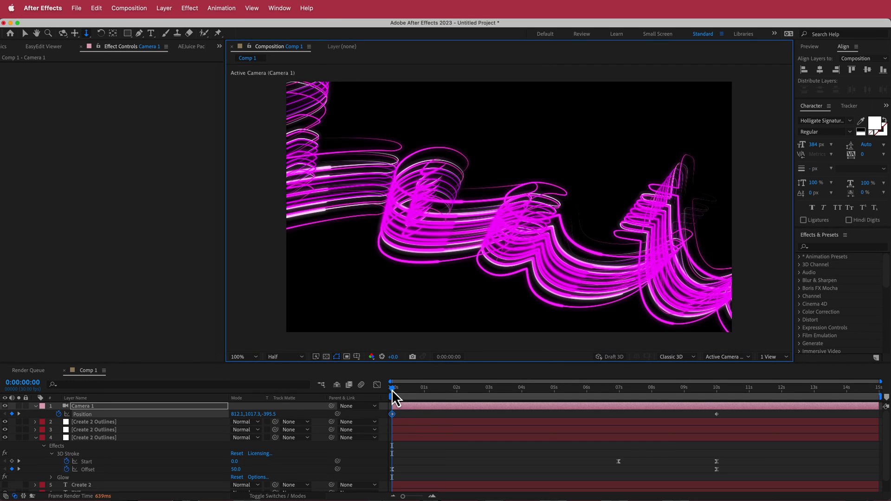
- Lower the composition preview resolution to Third and scrub from the start to 9:00 to check the camera move
left_click(290, 357)
left_click(288, 412)
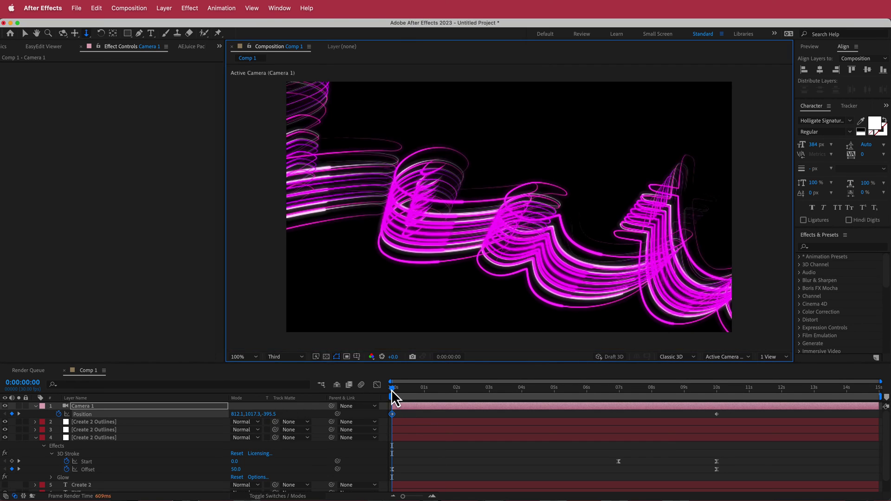
left_click_drag(391, 390, 685, 394)
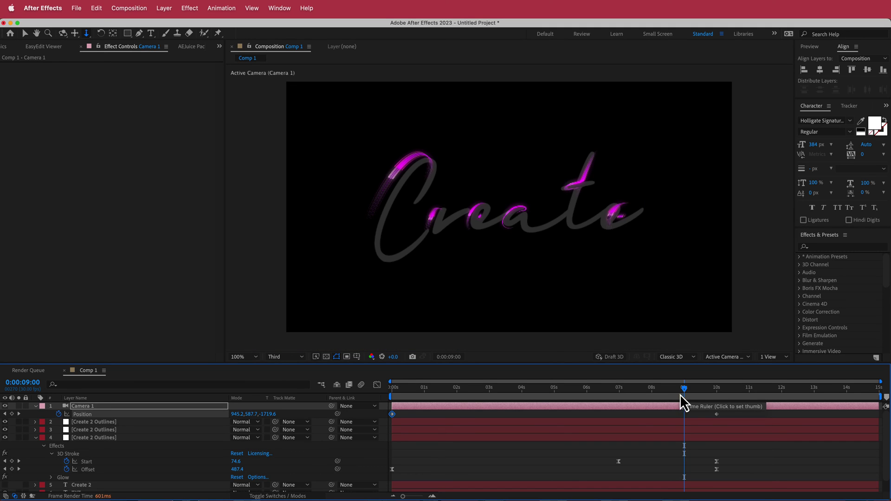
- Apply Easy Ease to both Position keyframes of Camera 1 and preview the animation
left_click_drag(728, 414, 389, 417)
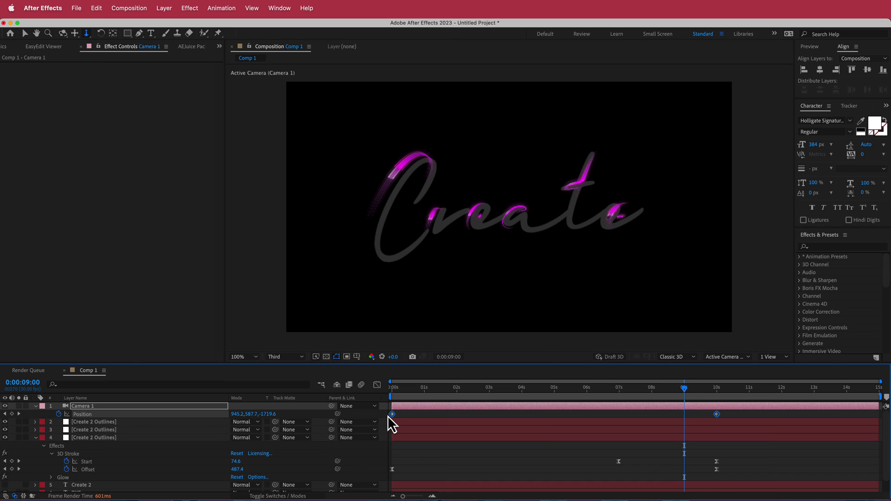
left_click(224, 10)
mouse_move(256, 116)
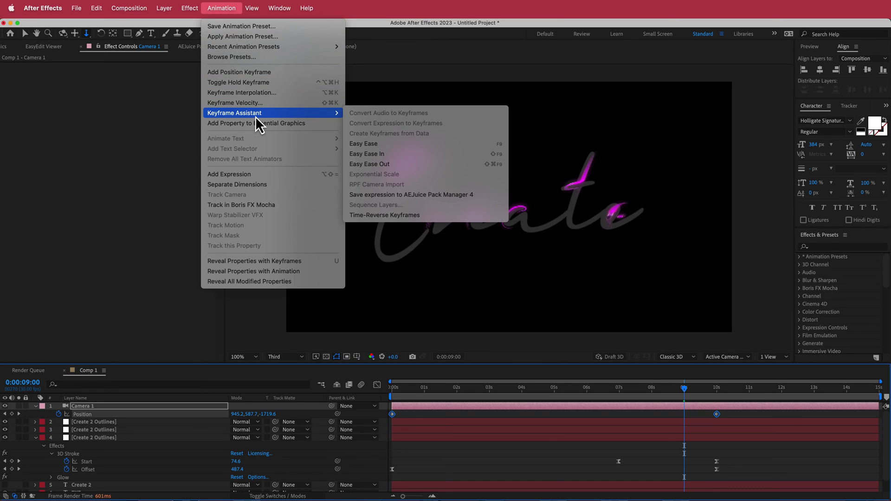
left_click(381, 142)
key("space")
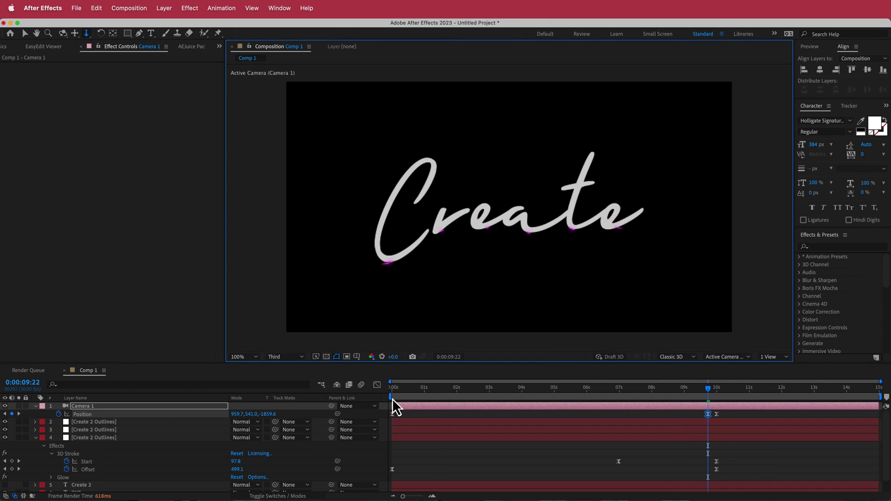
- Add a new adjustment layer above Camera 1
right_click(322, 409)
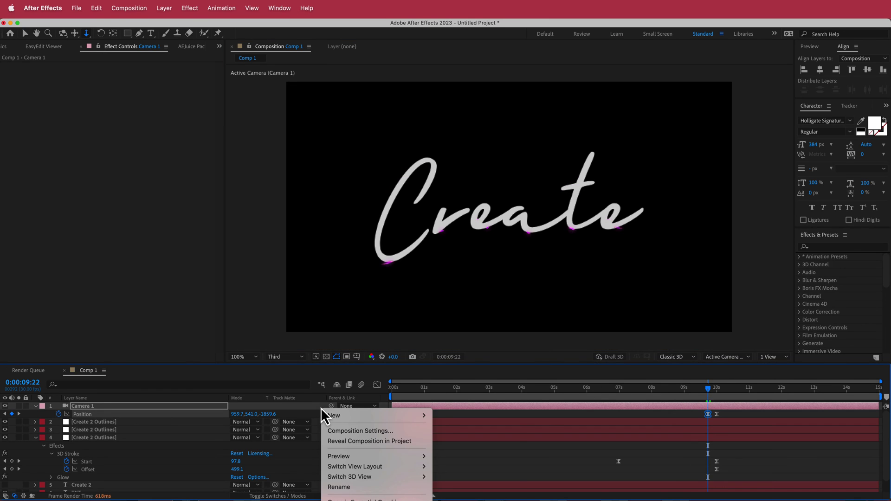
mouse_move(355, 416)
left_click(461, 492)
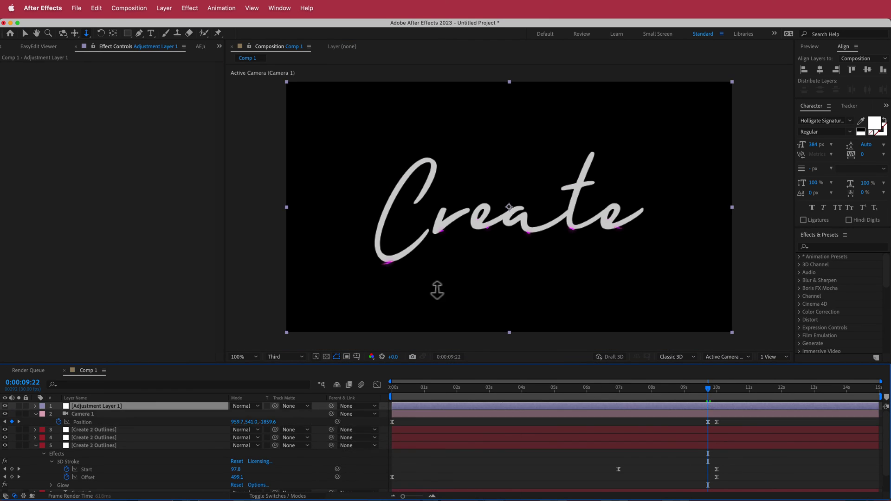
- At 3:21, apply the Curves effect to the adjustment layer and shape its RGB curve into a gentle S for more contrast
left_click(590, 393)
left_click(512, 395)
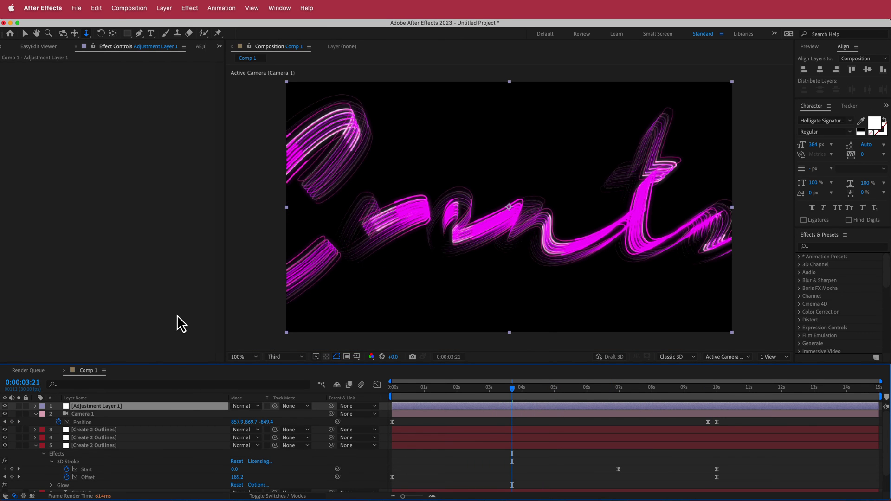
key("ctrl+space")
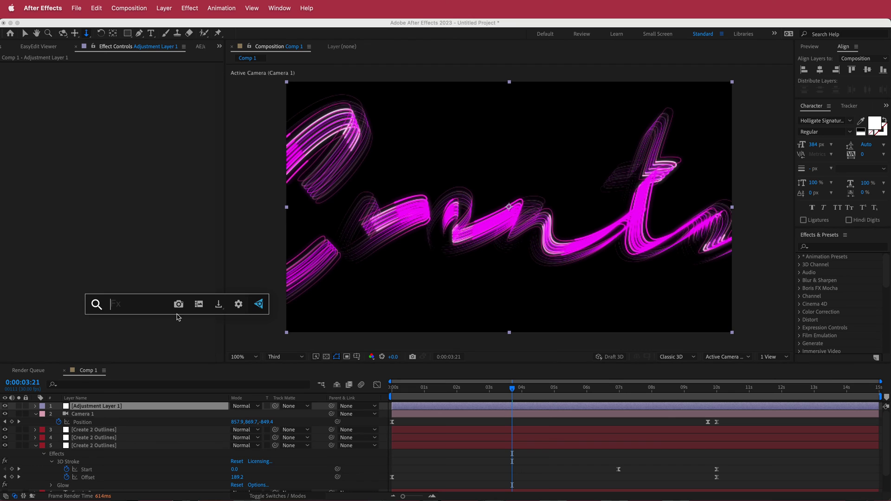
type("curv")
key("Return")
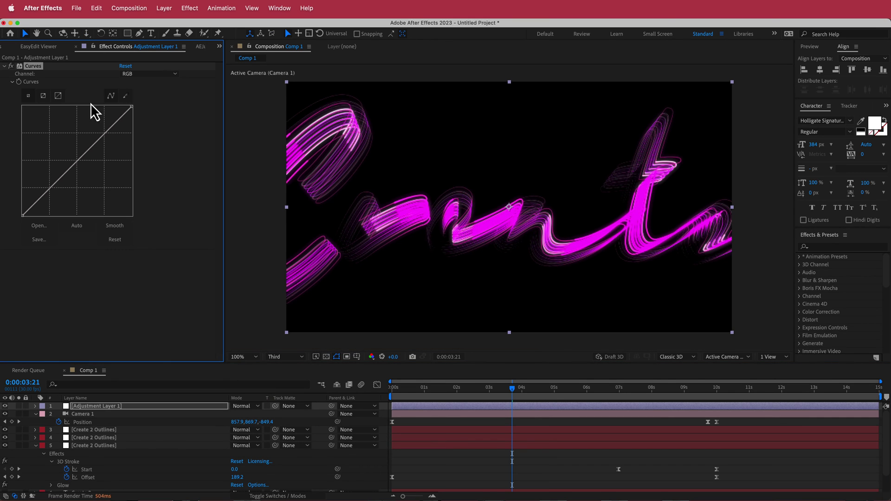
left_click_drag(51, 188, 58, 190)
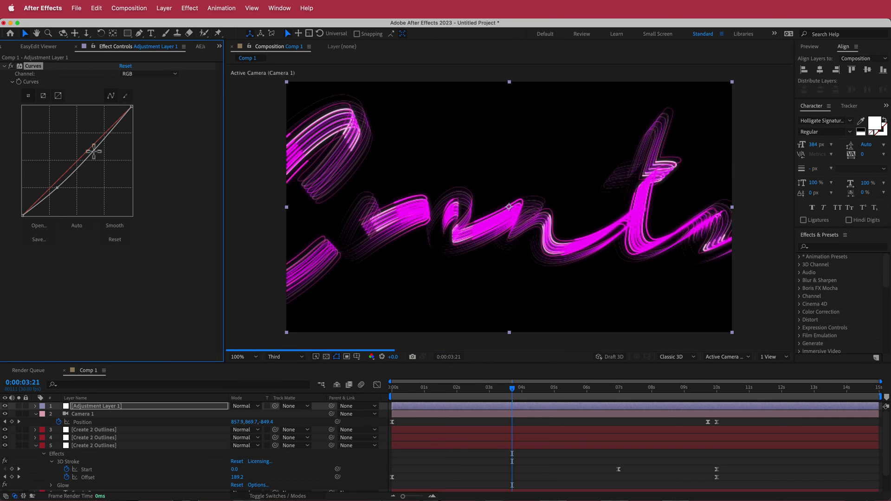
left_click_drag(107, 133, 102, 130)
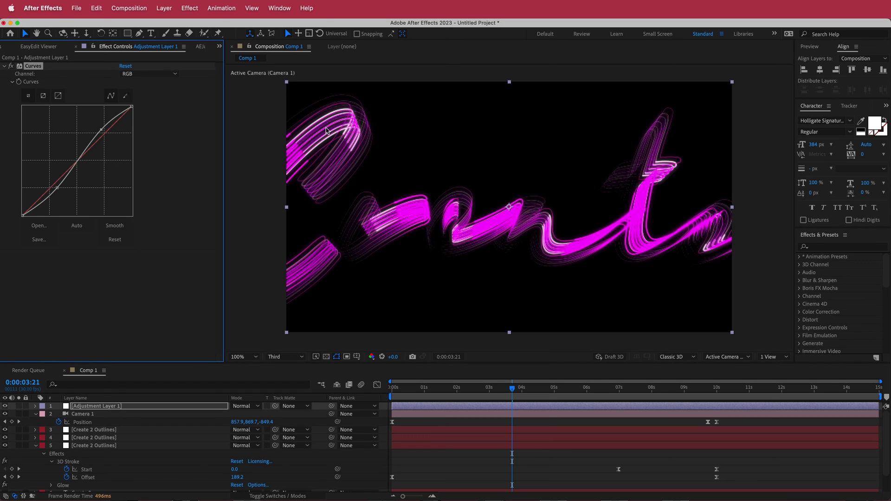
- Pre-compose all layers from the adjustment layer down to TXT into a composition named TETX
scroll(173, 424, "down", 1)
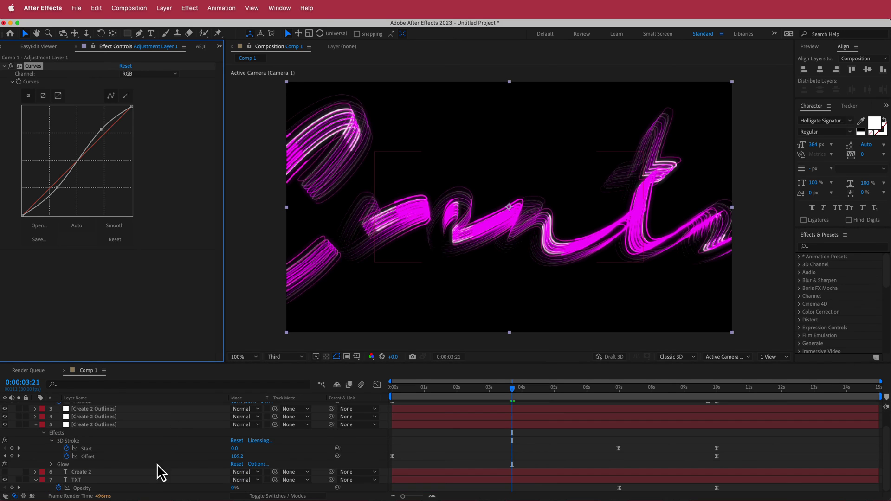
left_click(156, 481, "shift")
left_click(165, 8)
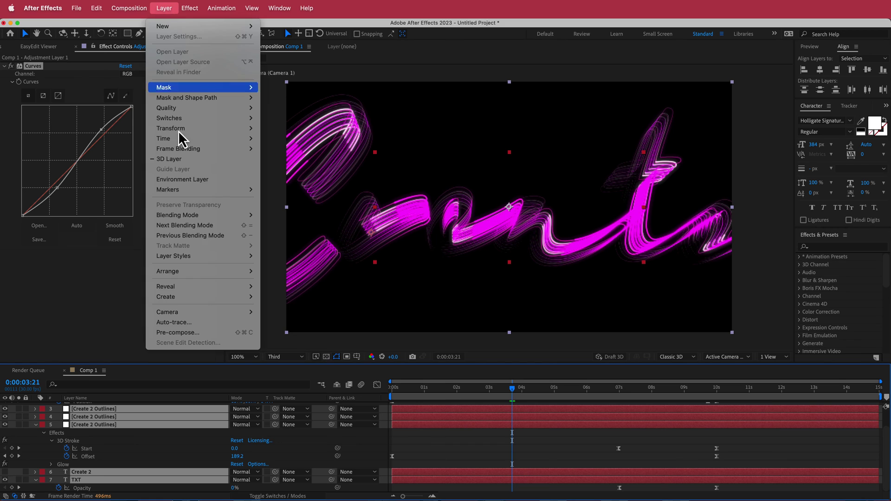
left_click(206, 333)
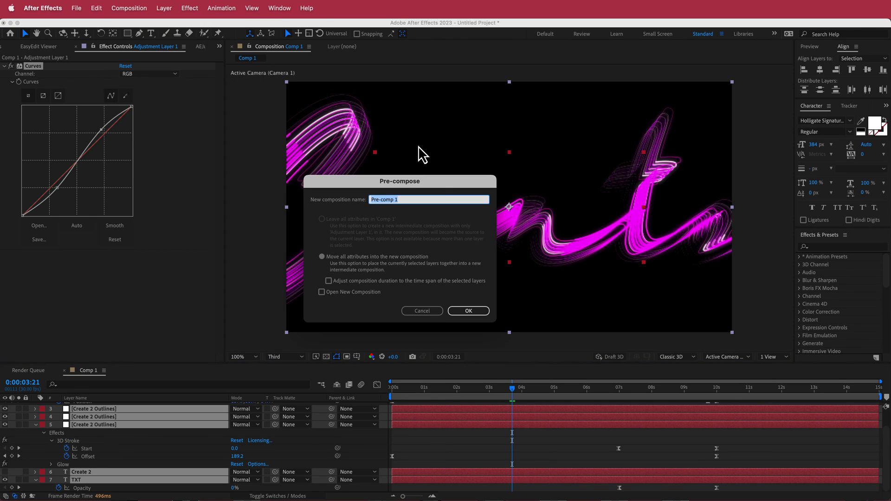
type("TETX")
key("Return")
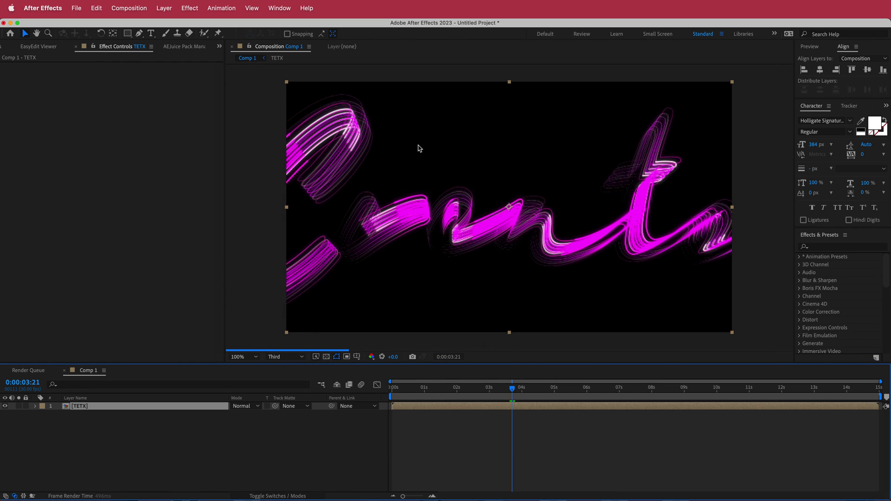
- Create a black solid layer named BG at the comp size and place it below the TETX layer
right_click(319, 408)
mouse_move(343, 415)
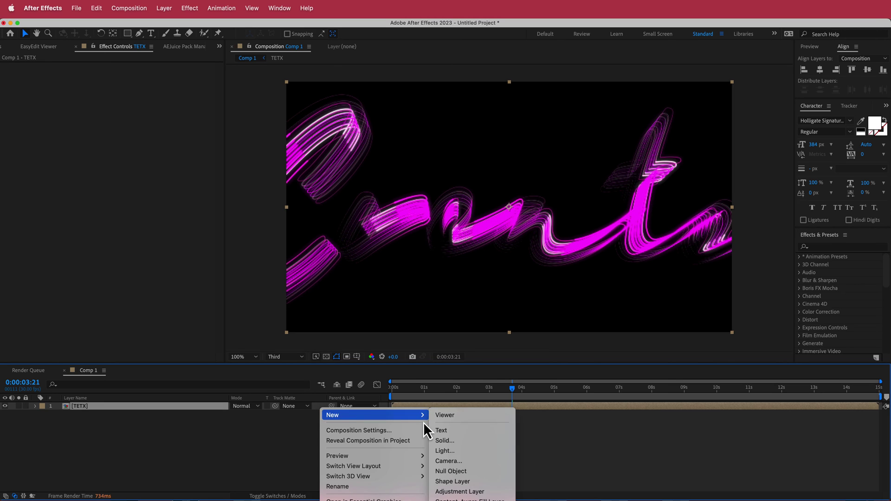
left_click(456, 443)
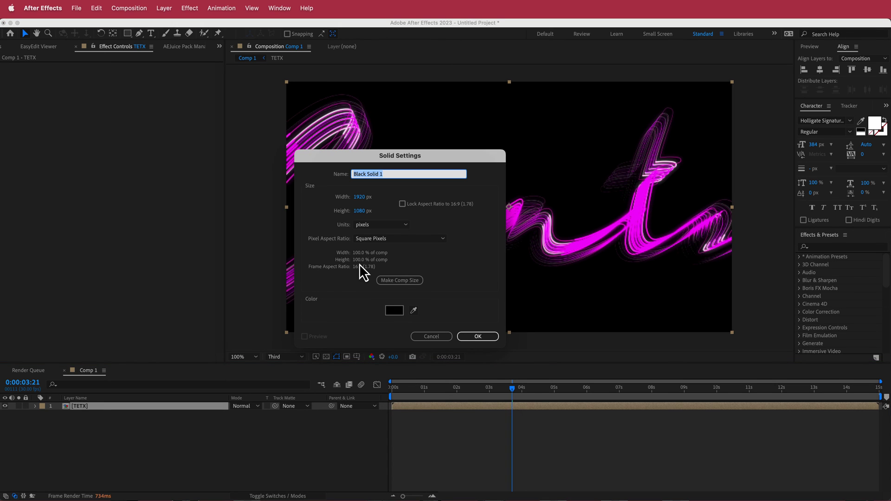
type("BG")
key("Return")
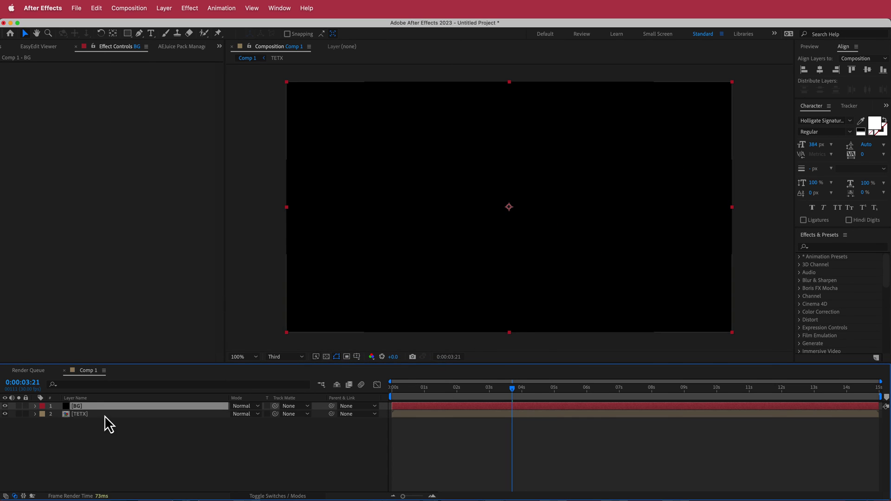
left_click_drag(104, 408, 103, 418)
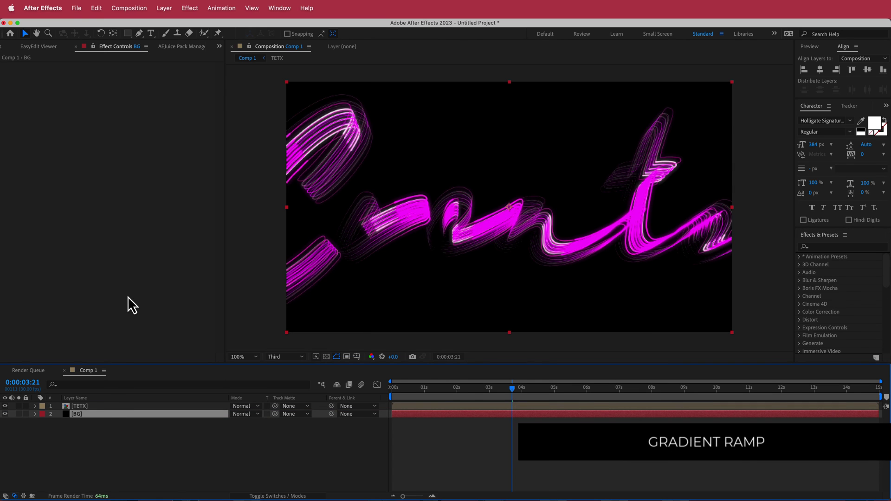
- Apply the Gradient Ramp effect to the BG layer
key("ctrl+space")
type("grad")
key("Return")
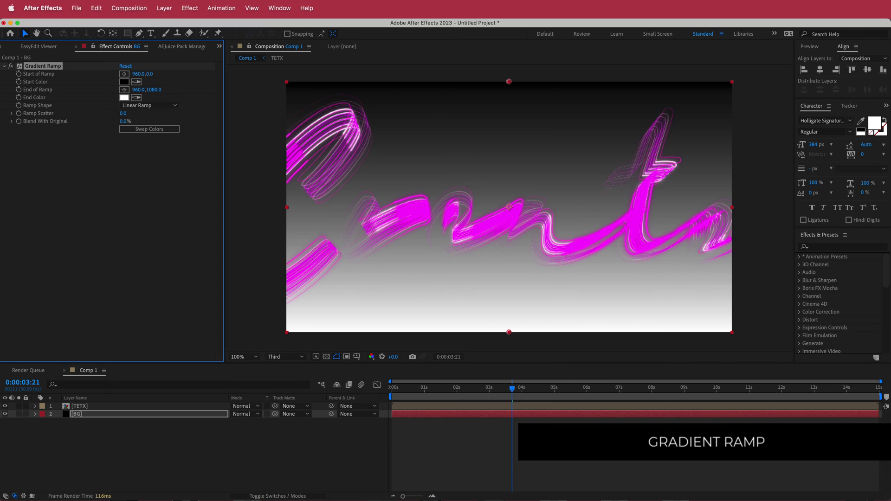
- Consult the purple-pink palette on Color Hunt and set the Gradient Ramp's End Color to 5D12D2
key("super+Tab")
mouse_move(760, 255)
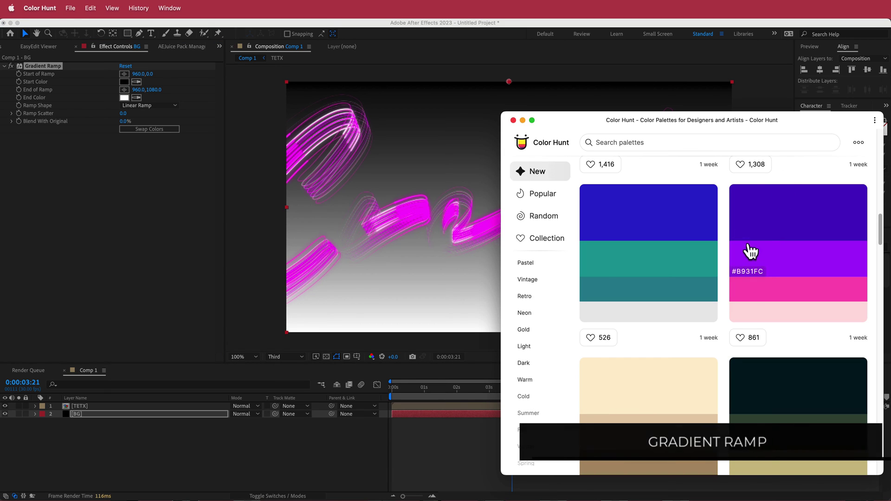
left_click(123, 103)
left_click(124, 98)
type("5D12D2")
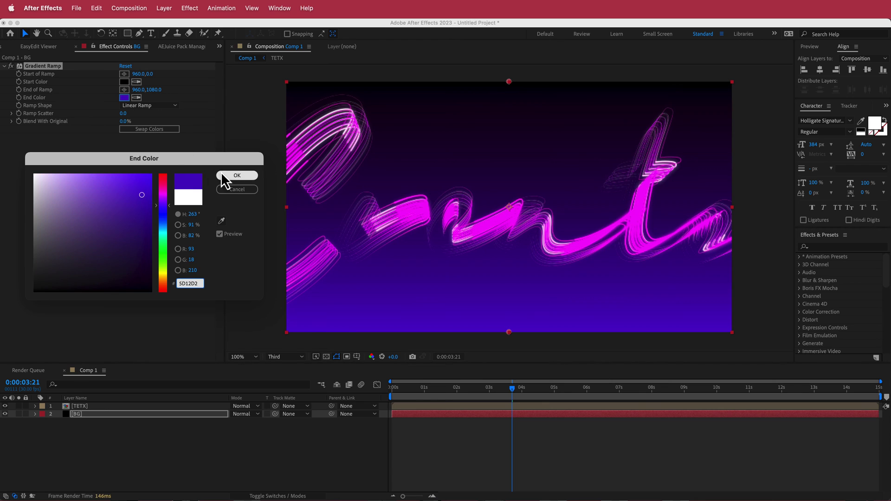
left_click(233, 176)
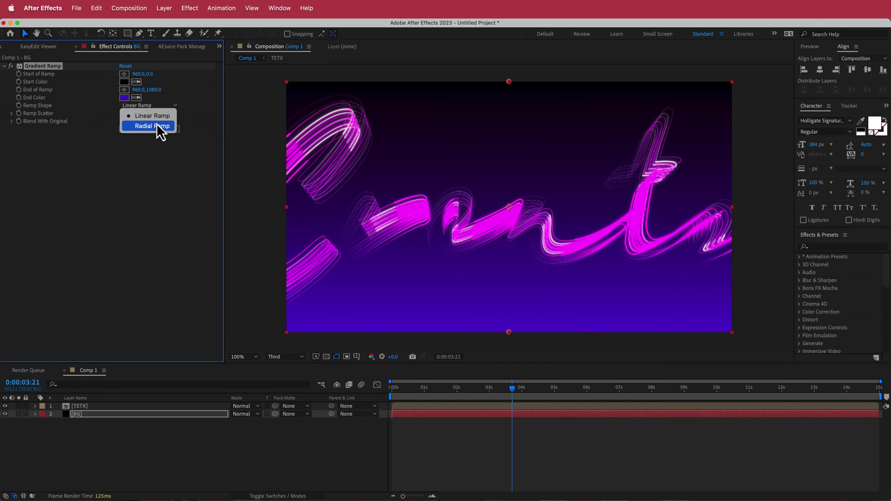
- Change the Gradient Ramp's shape to Radial Ramp and swap its start and end colors
left_click(153, 125)
scroll(509, 163, "down", 2)
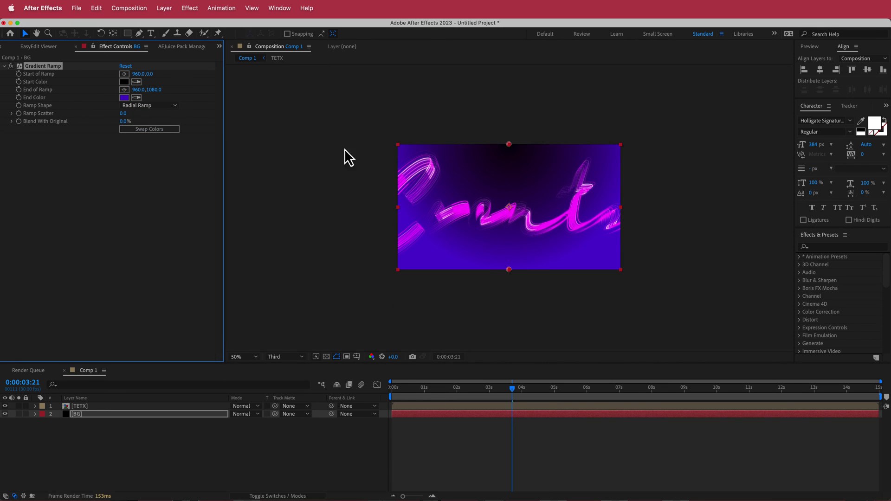
left_click(148, 130)
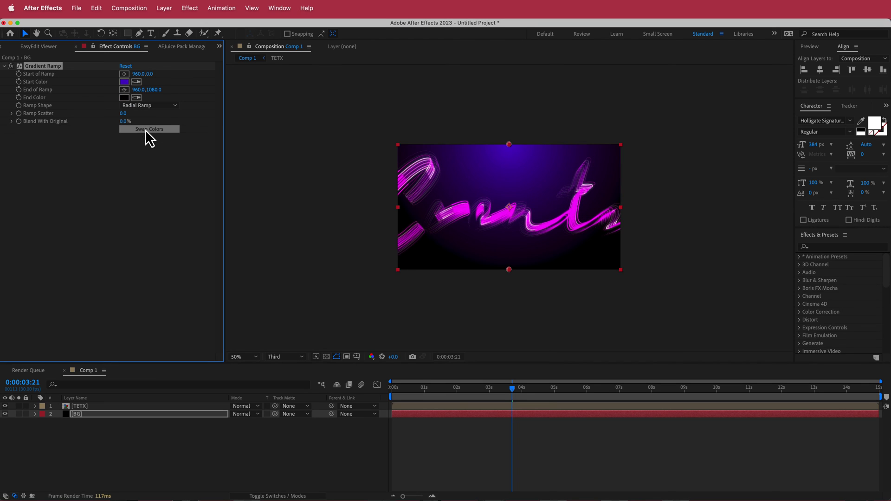
- Place the Start of Ramp near the frame's centre at about 964, 532 and the End of Ramp at its left edge, about 8, 552
left_click(125, 74)
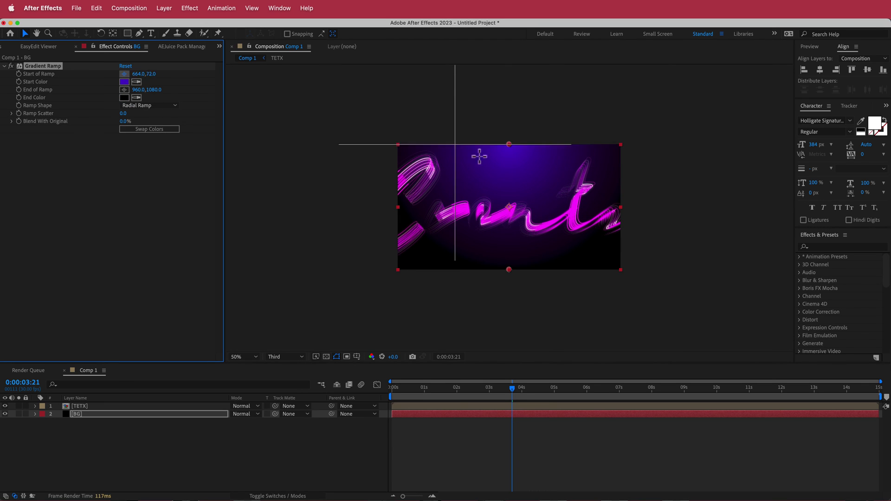
left_click(510, 208)
left_click(125, 89)
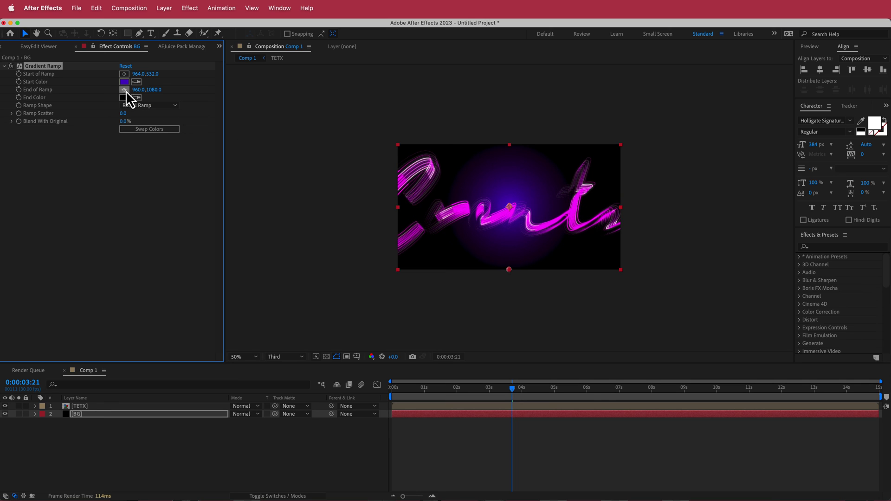
left_click(380, 249)
left_click_drag(381, 250, 397, 226)
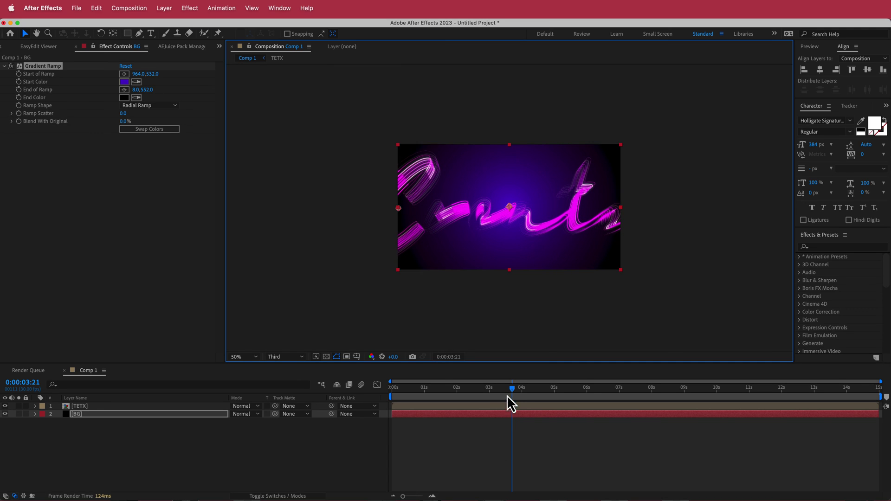
- Return to the start of the timeline and add a new adjustment layer above TETX
key("Home")
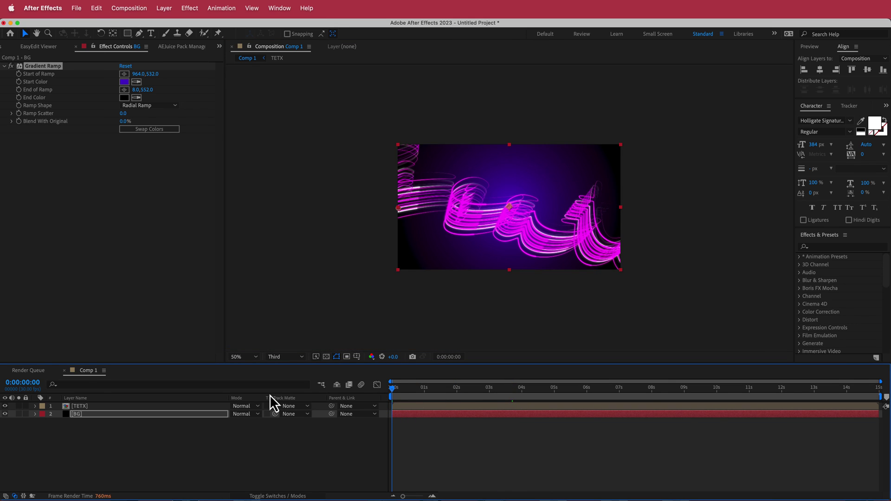
right_click(321, 406)
mouse_move(338, 414)
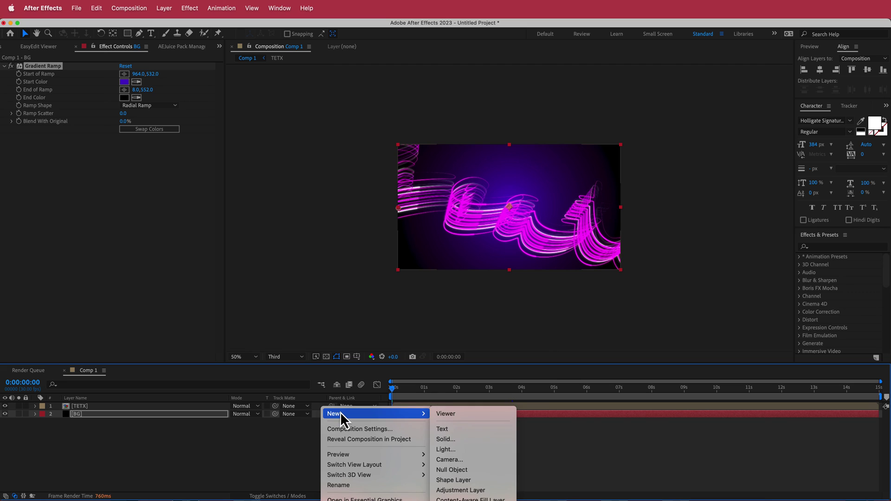
left_click(464, 490)
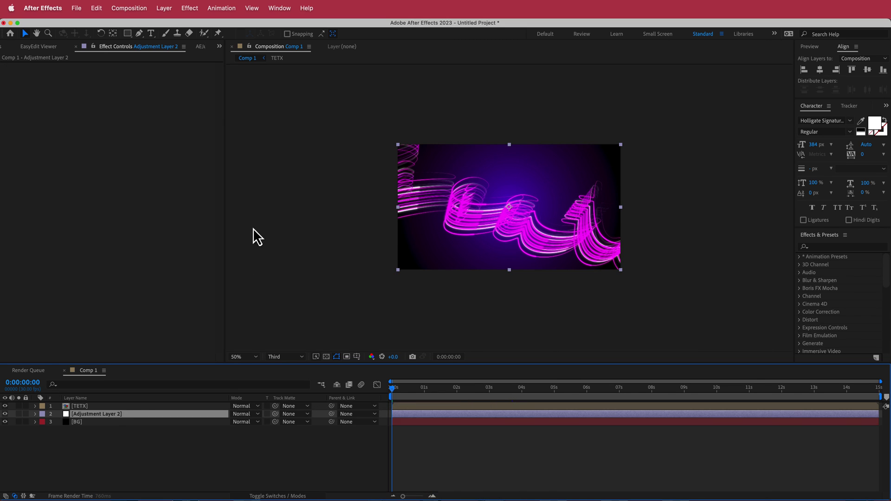
left_click_drag(107, 413, 107, 411)
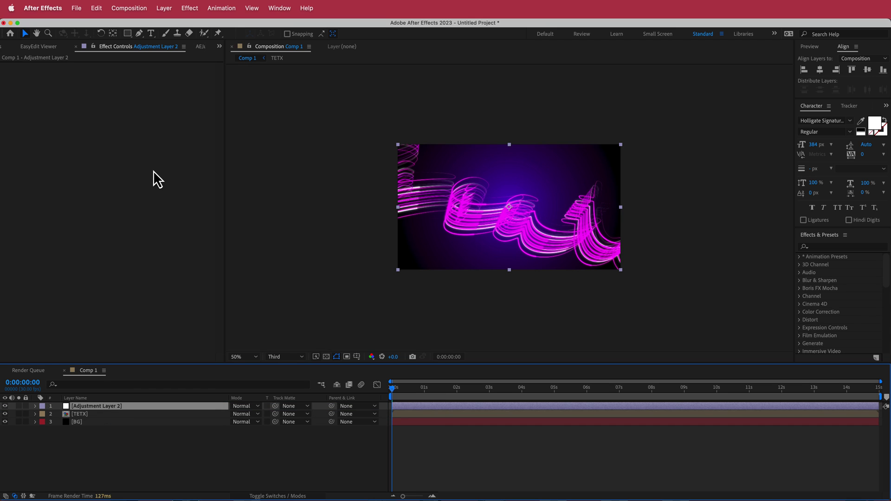
- Apply the Noise effect to the new adjustment layer
key("ctrl+space")
type("nois")
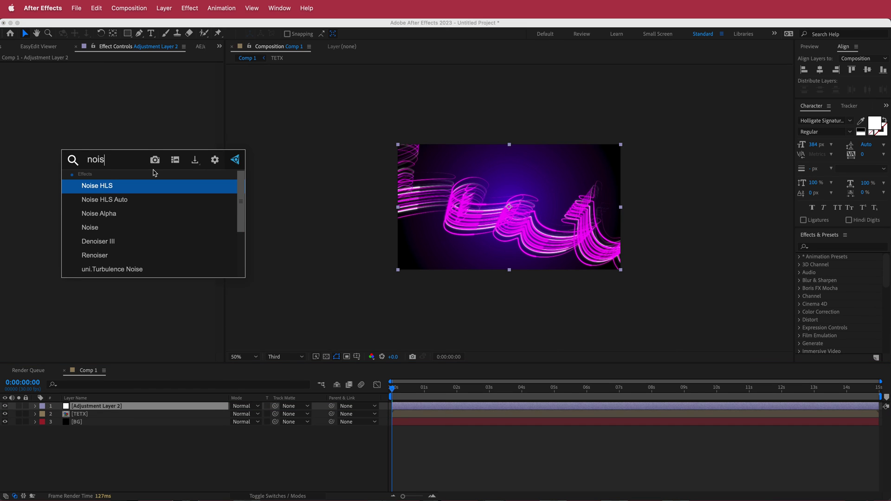
key("Down")
key("Down")
key("Down")
key("Return")
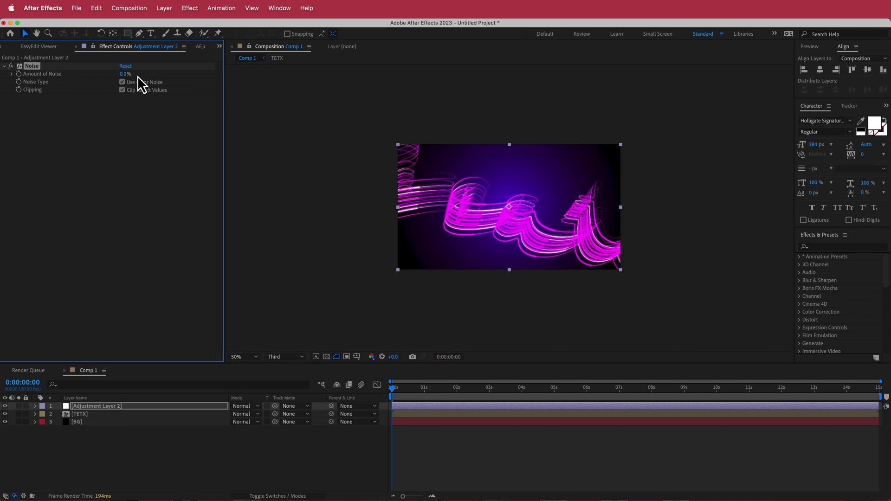
- Set the Amount of Noise to 10% and scrub through the animation to 0:00:10:15 to check it
left_click(124, 74)
type("10")
key("Return")
left_click_drag(396, 392, 732, 387)
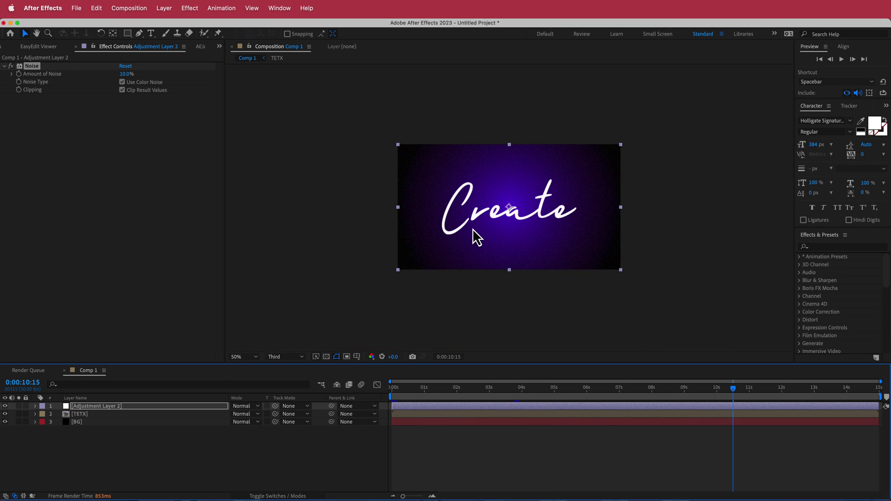